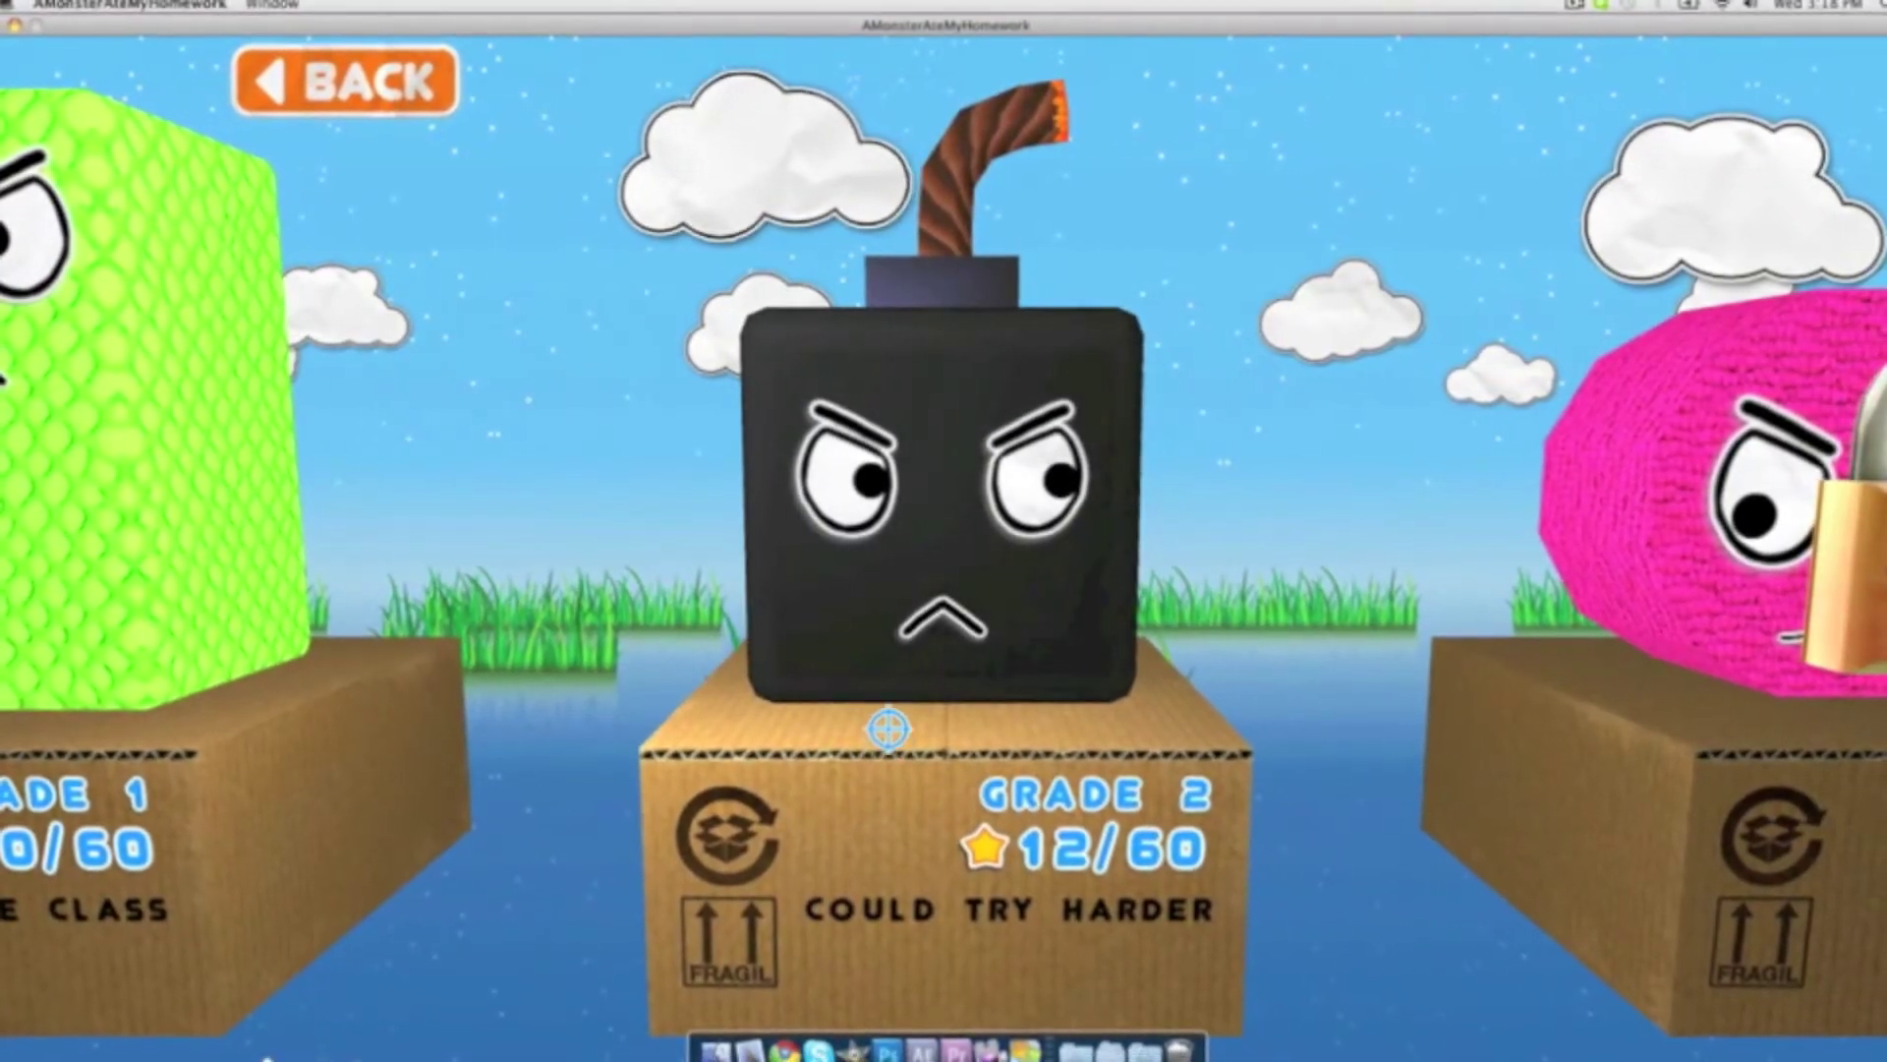
- Open the Grade 2 level set and start level 2
left_click(887, 728)
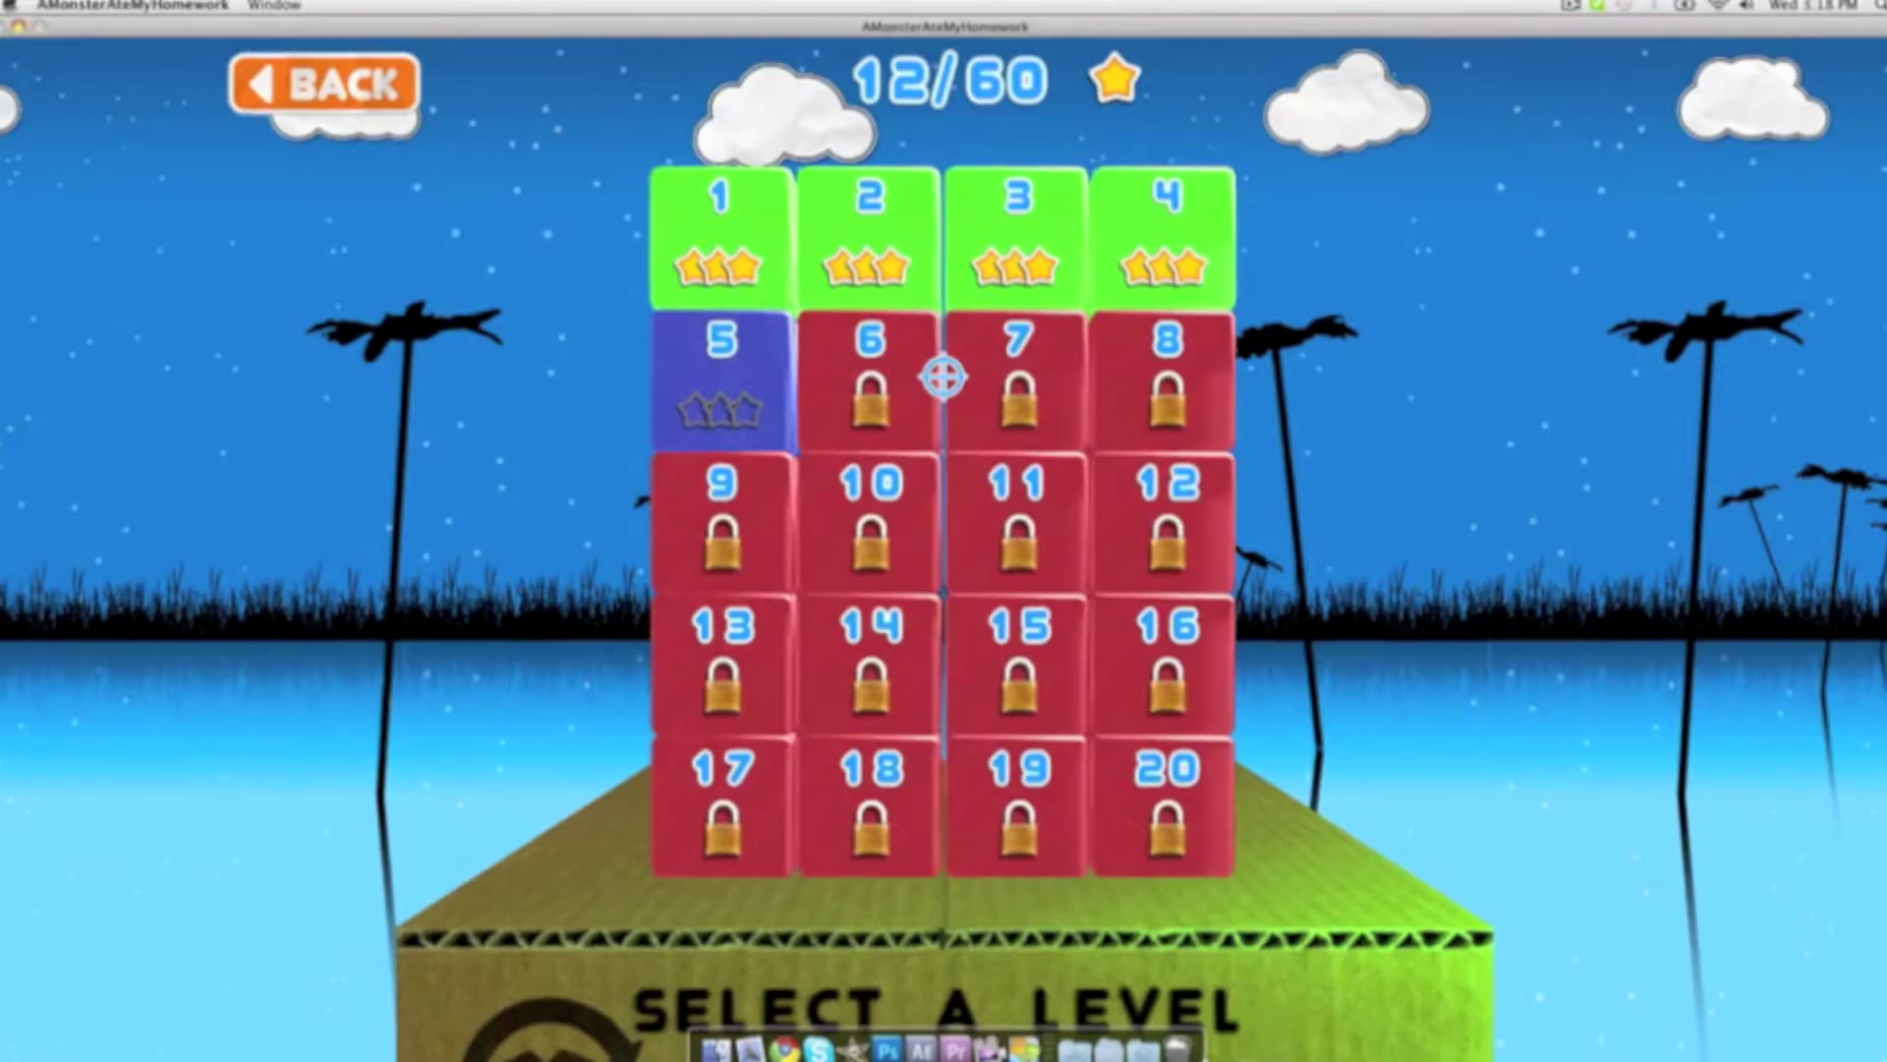
left_click(883, 233)
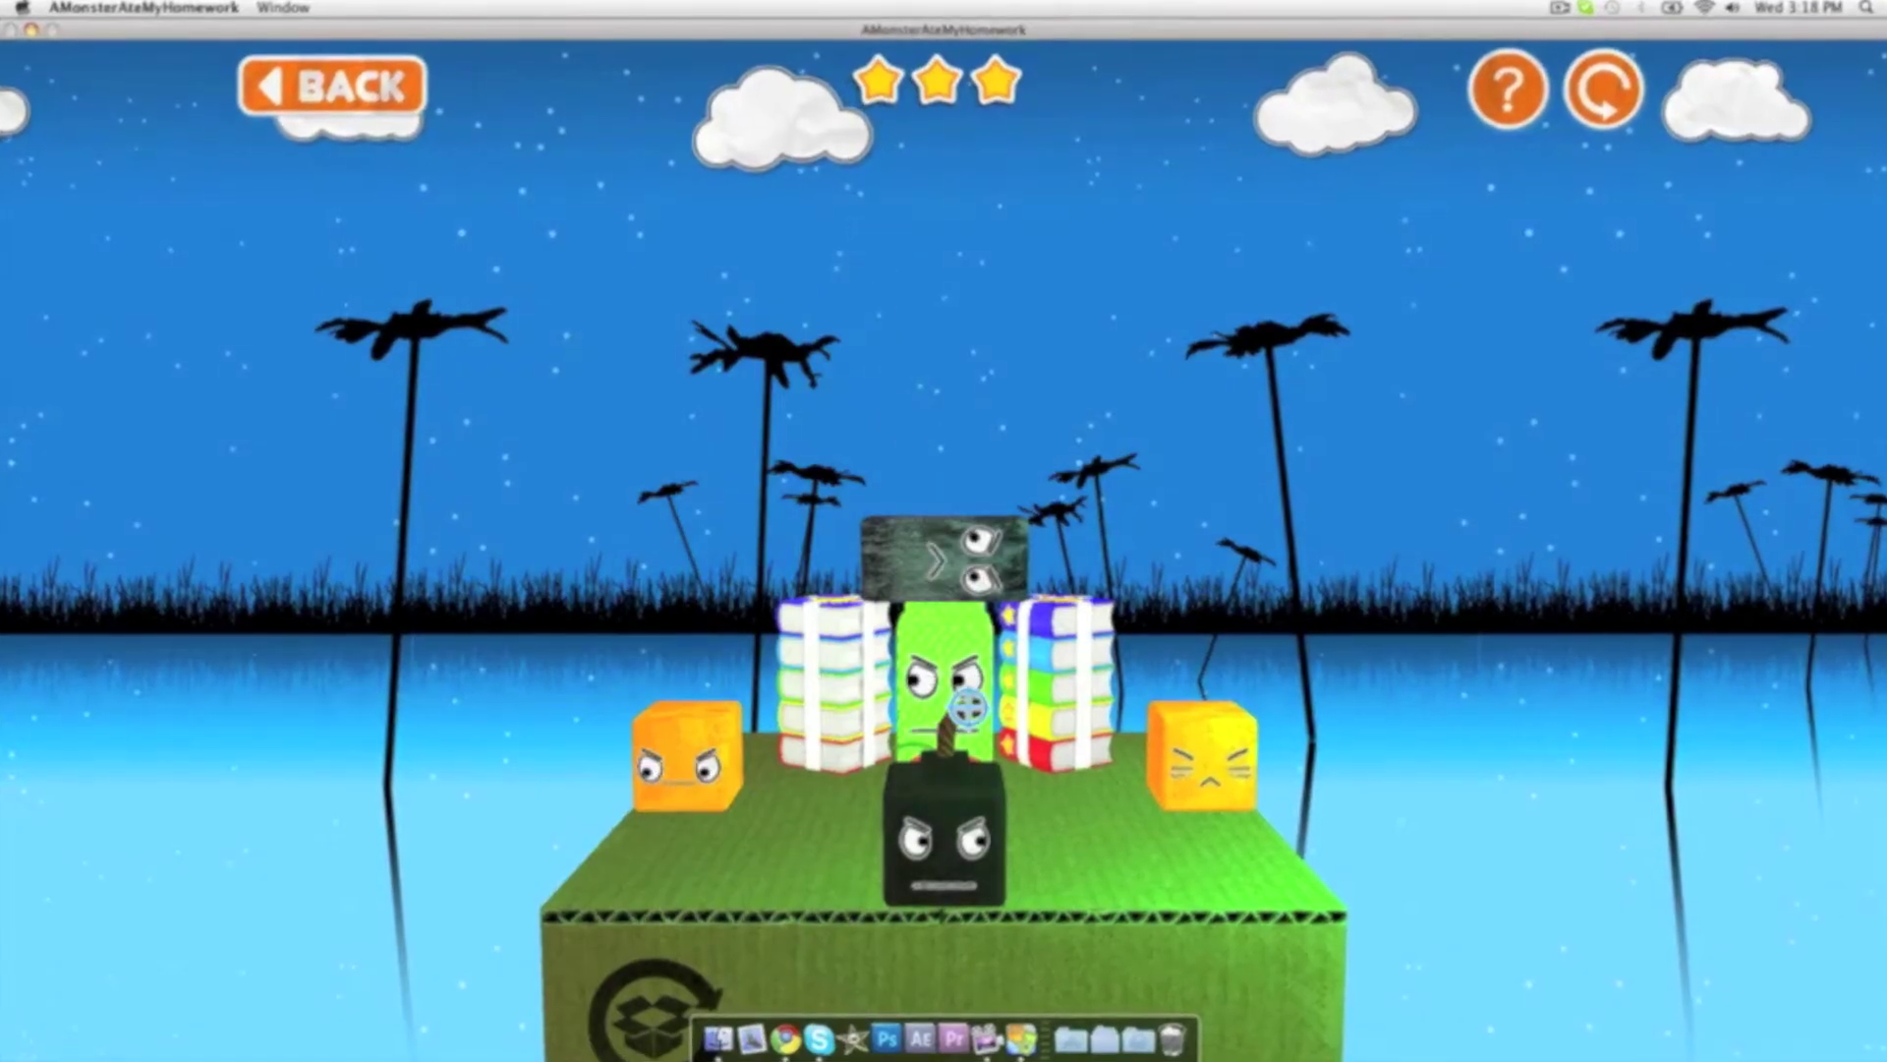
- Rotate around the box and fire balls at the bomb, green and orange monsters until the level is cleared
left_click_drag(696, 949, 547, 724)
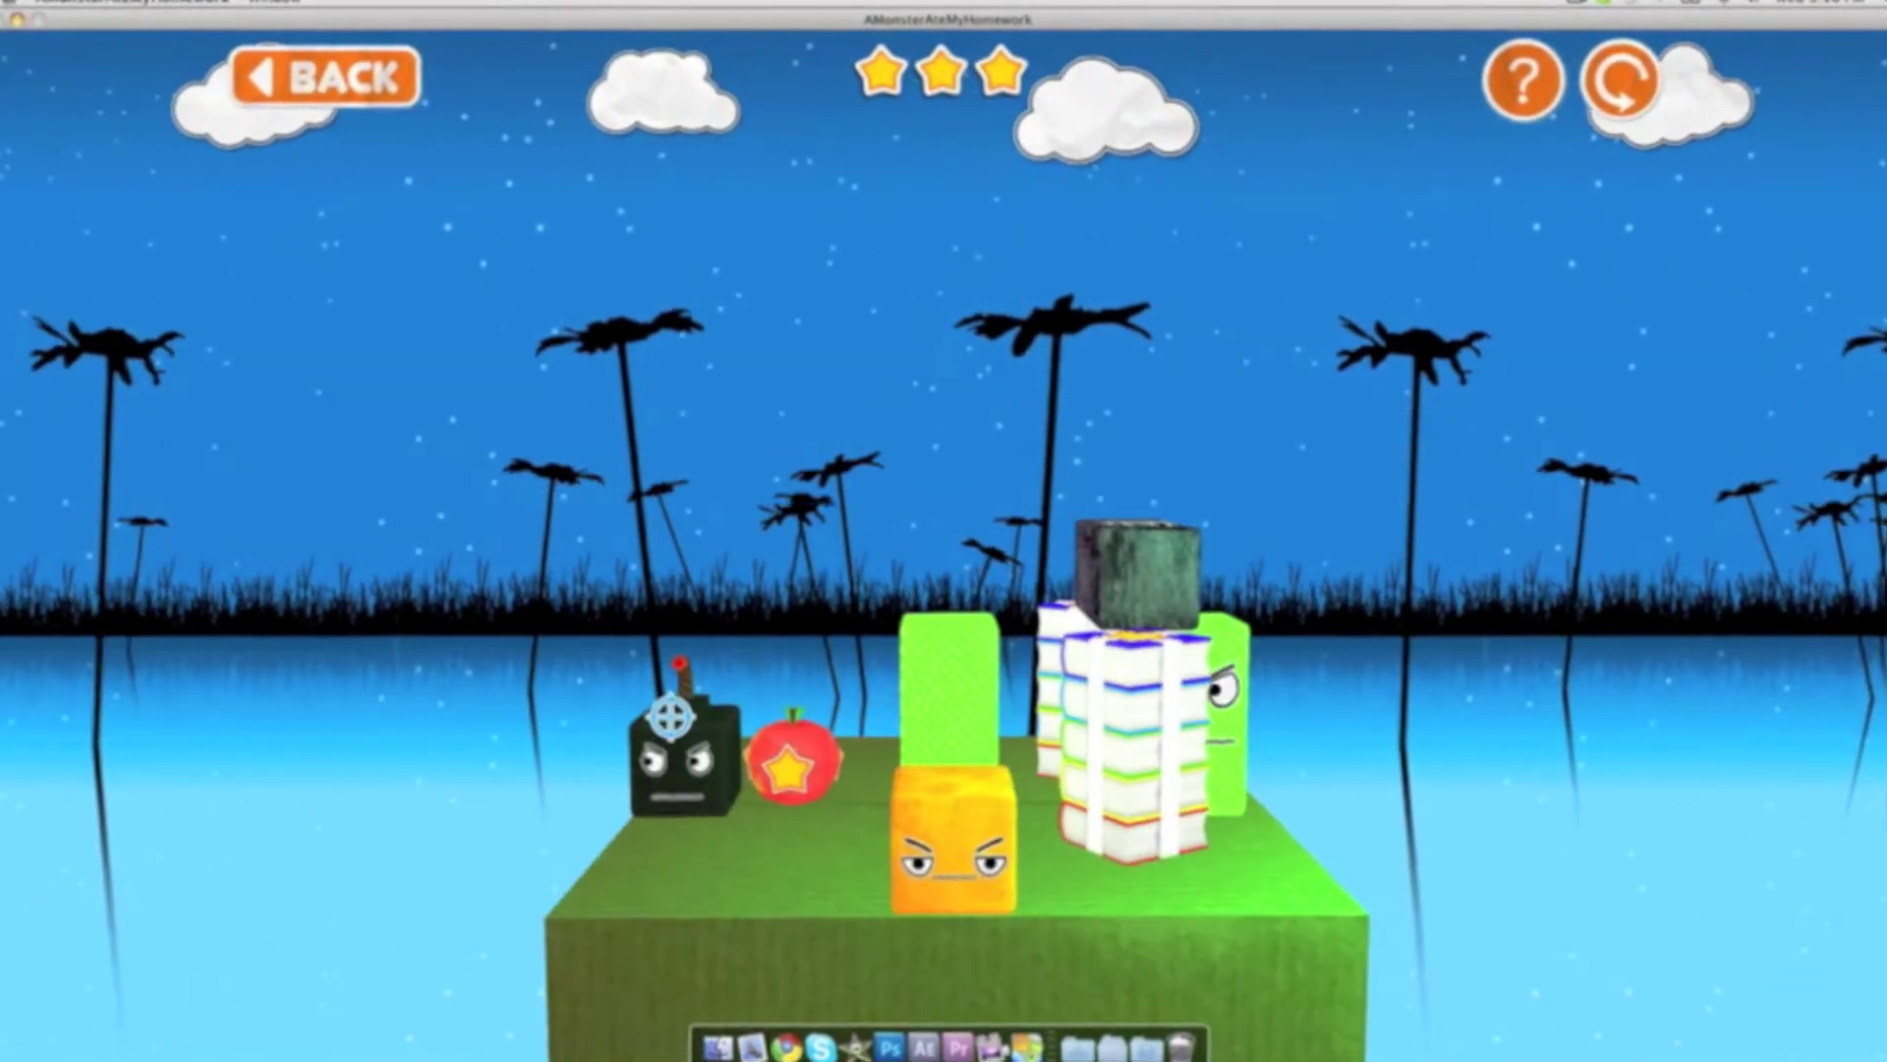
left_click(702, 905)
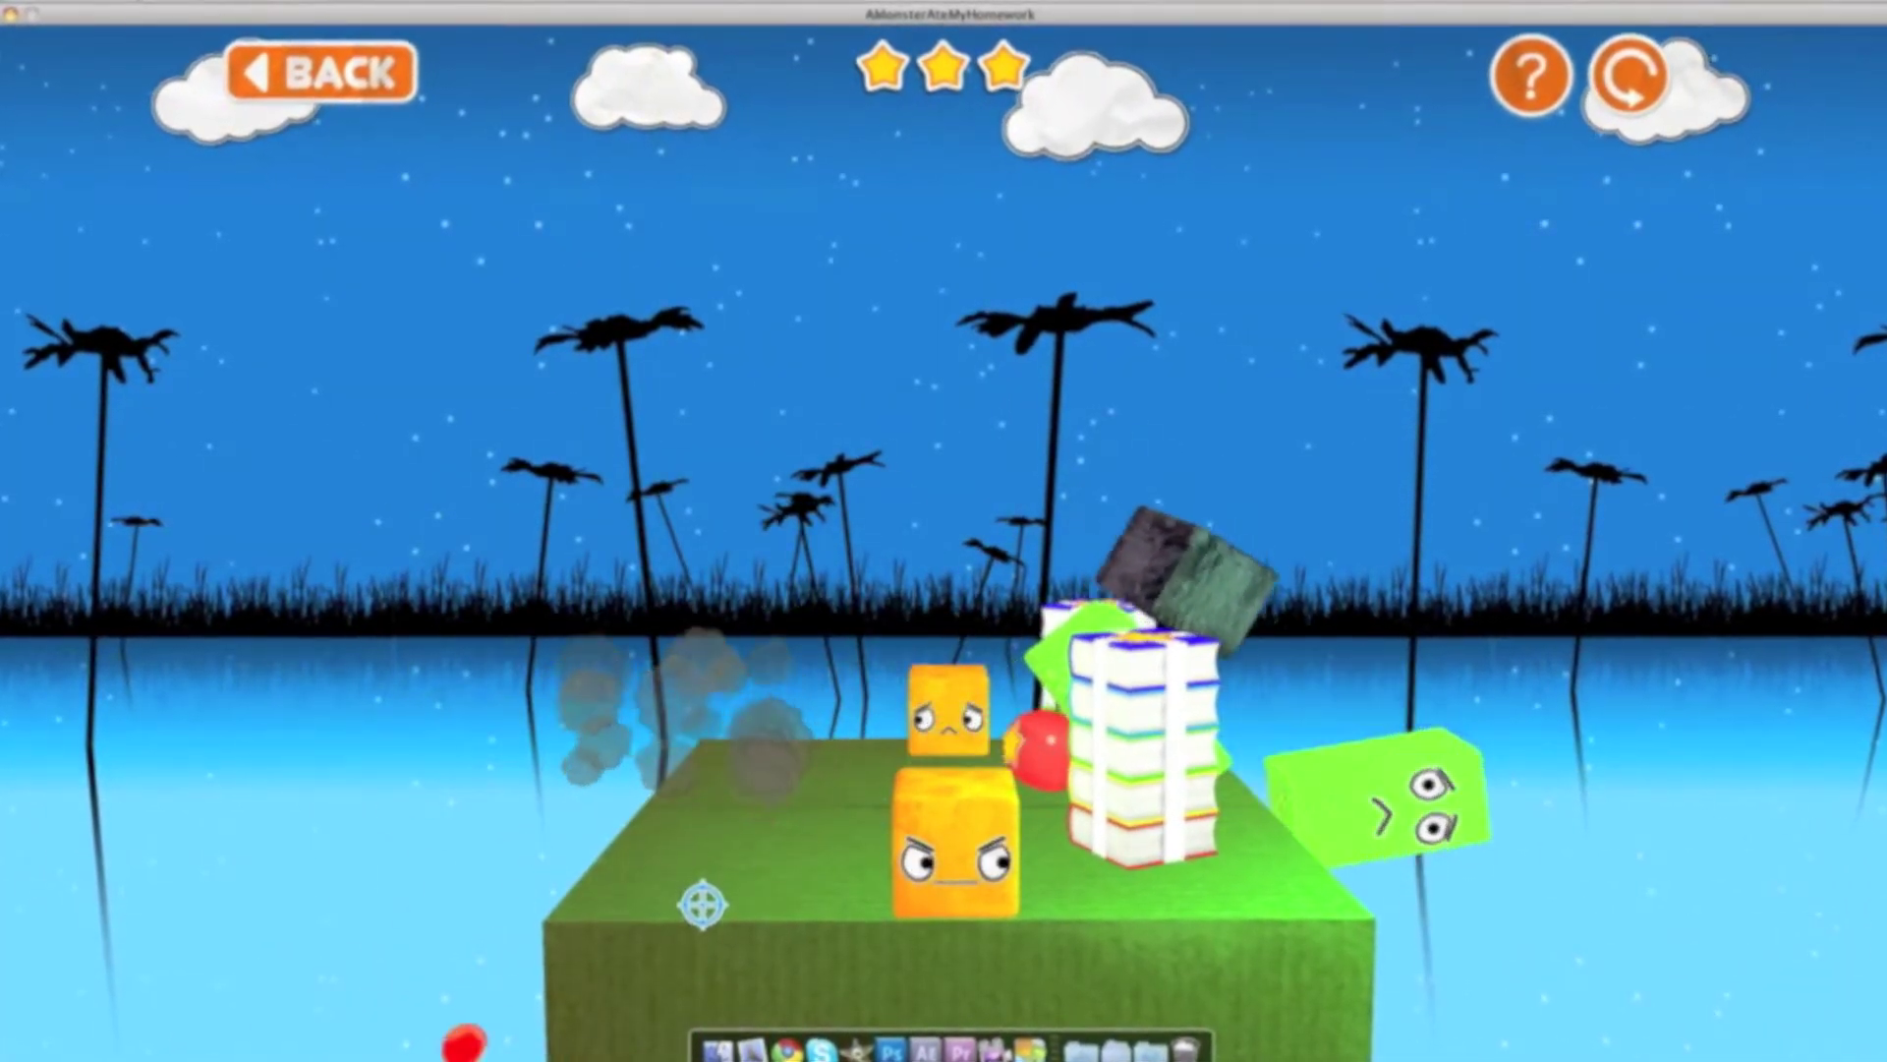
left_click_drag(701, 906, 1103, 639)
left_click(1015, 634)
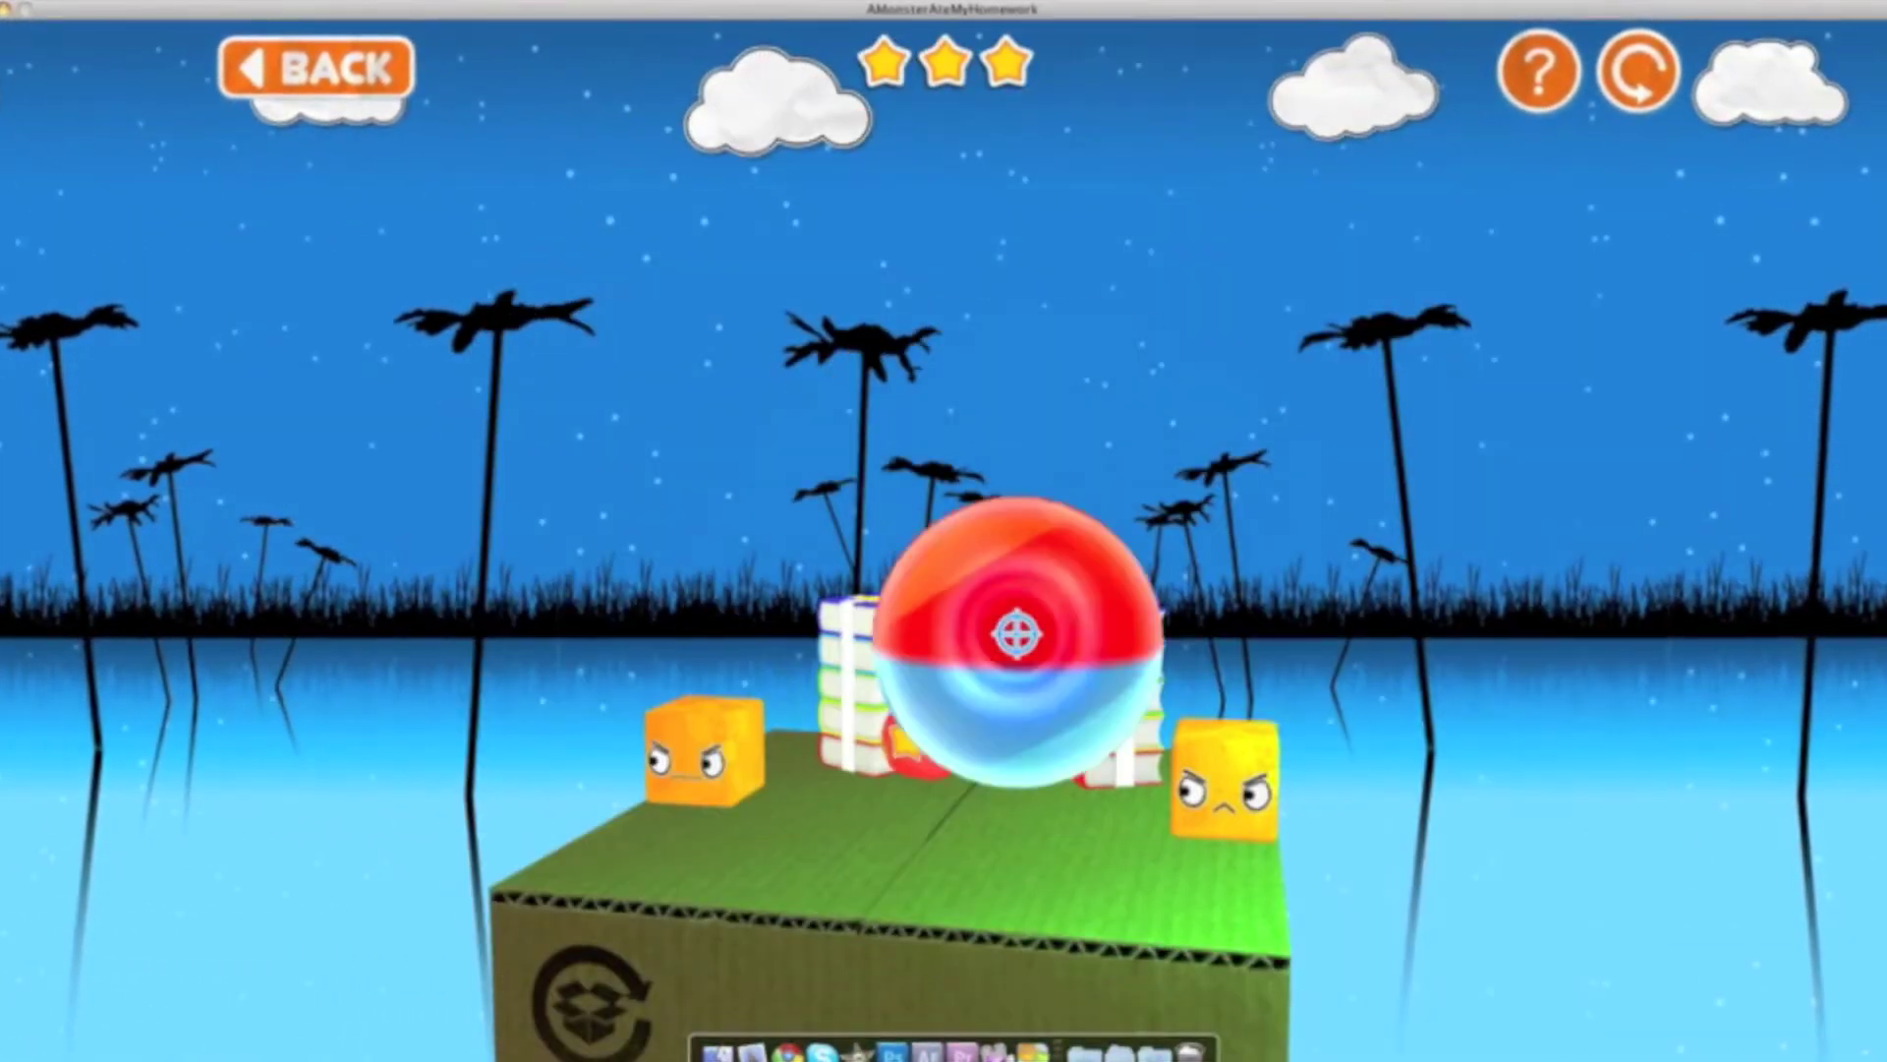
left_click_drag(1023, 674, 684, 793)
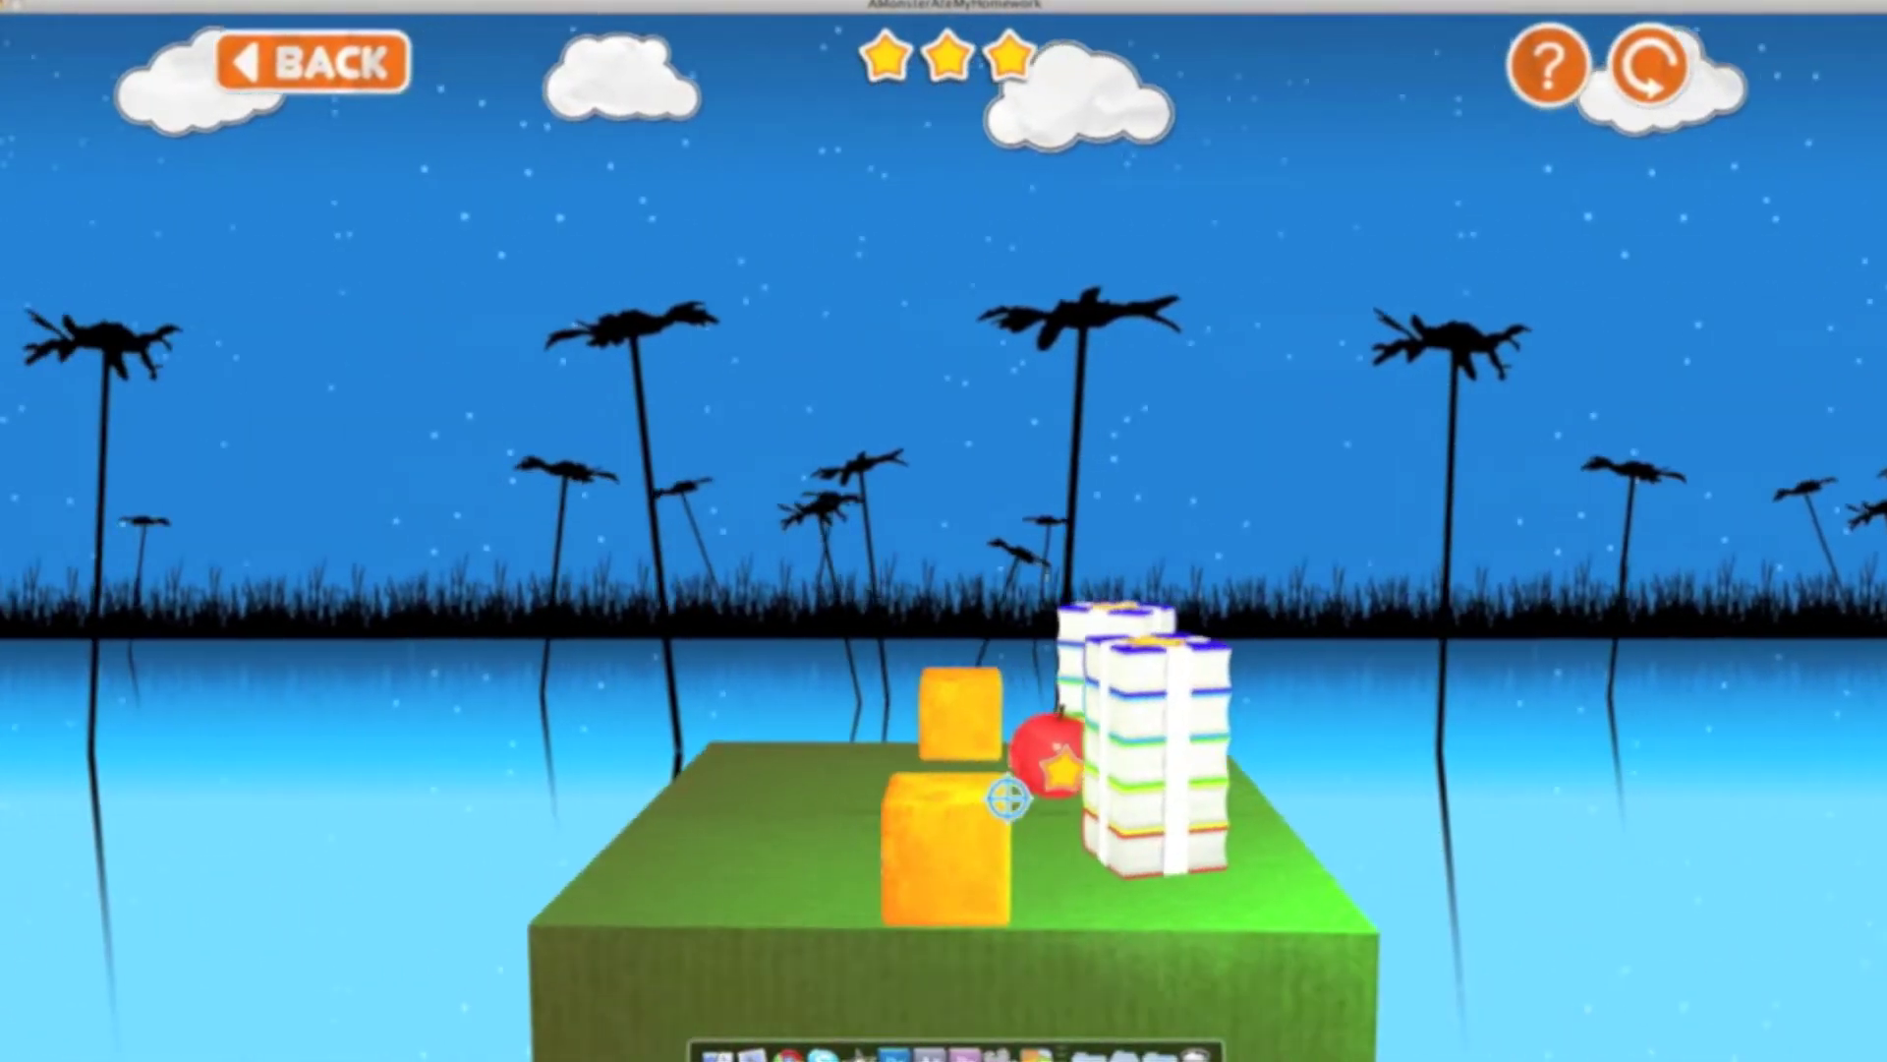
left_click(674, 776)
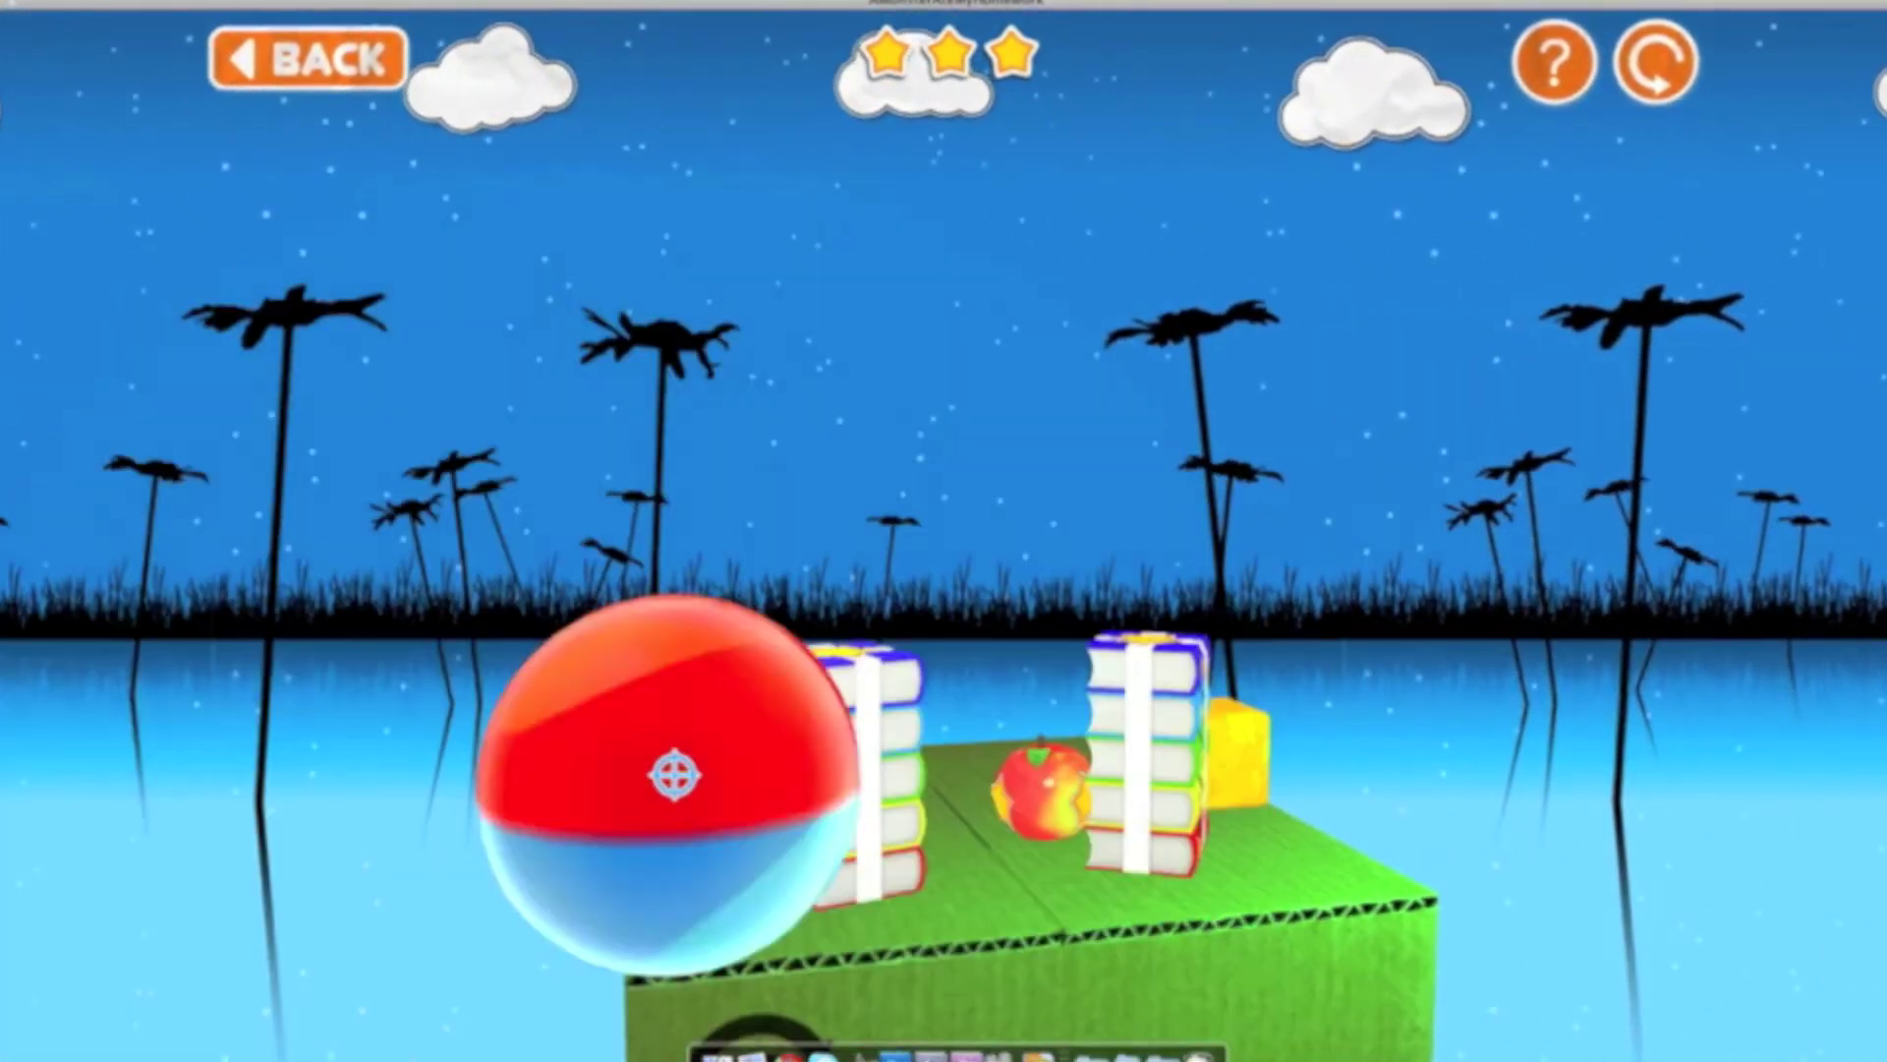
left_click_drag(896, 830, 1074, 792)
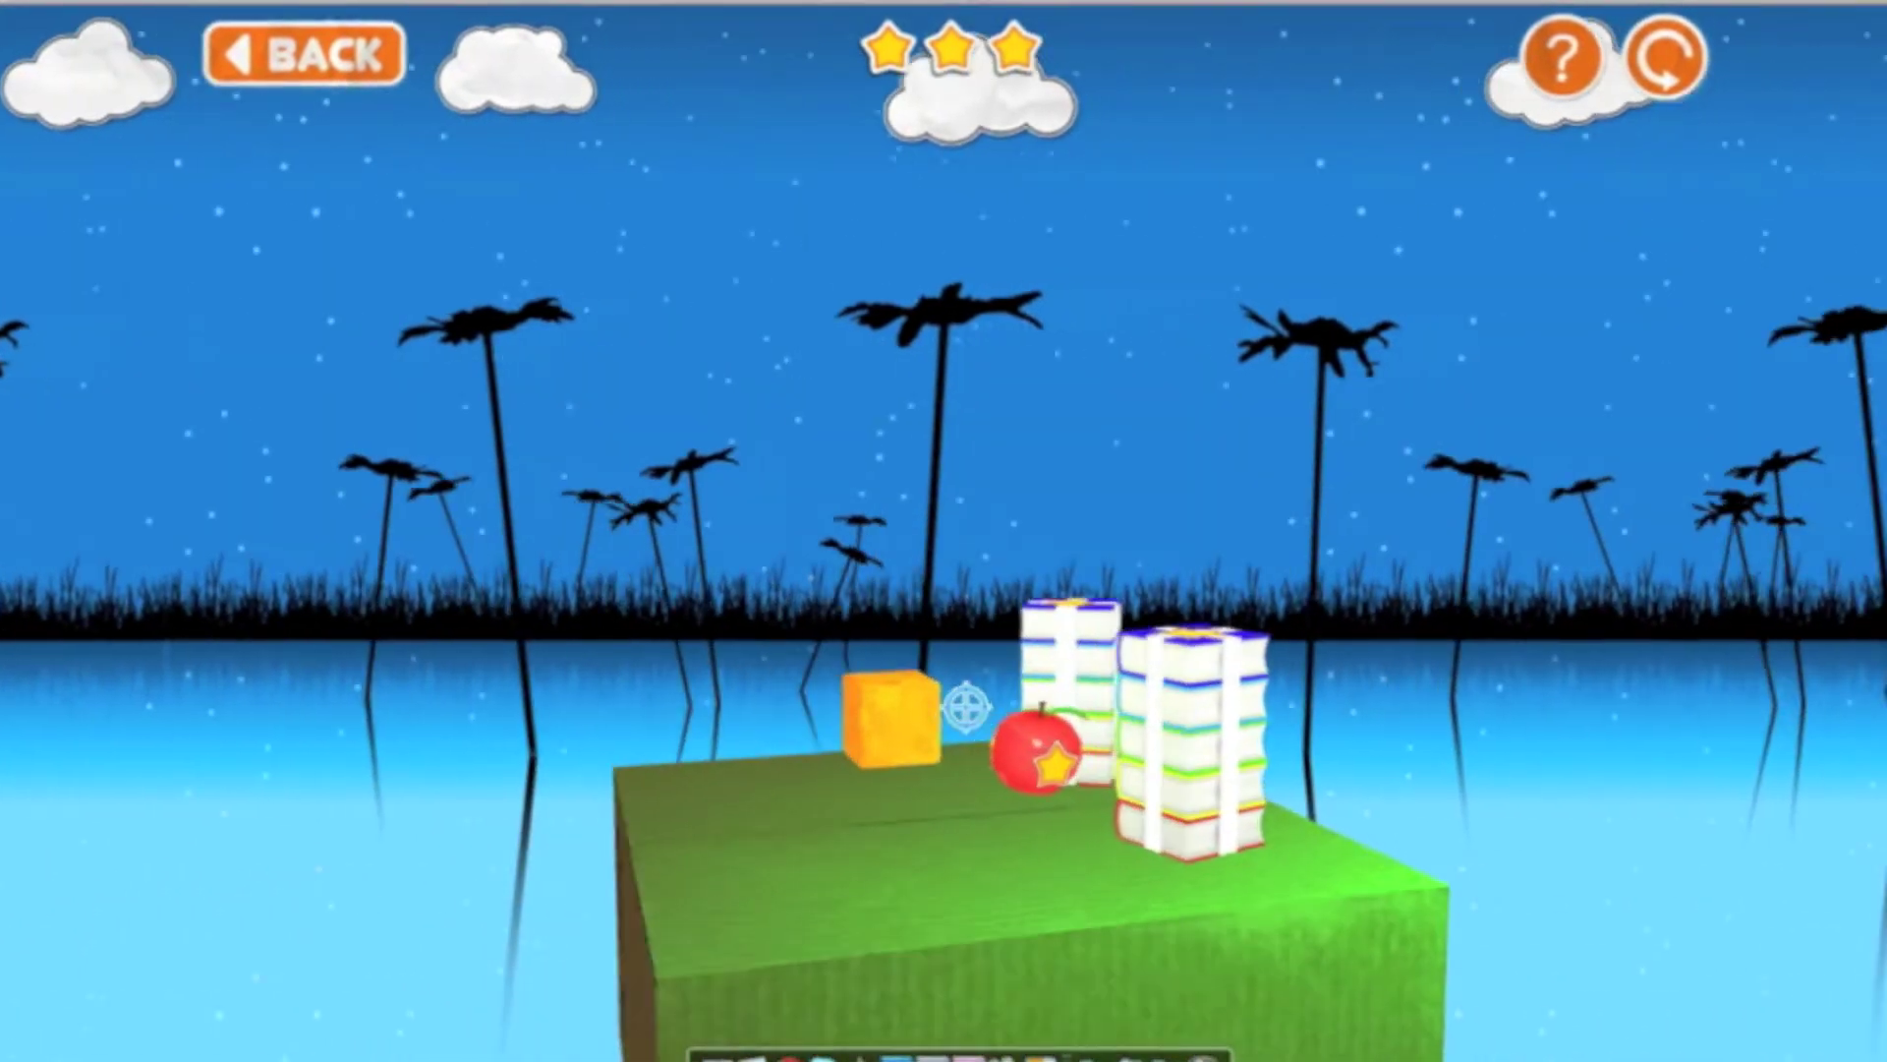
left_click_drag(964, 708, 883, 699)
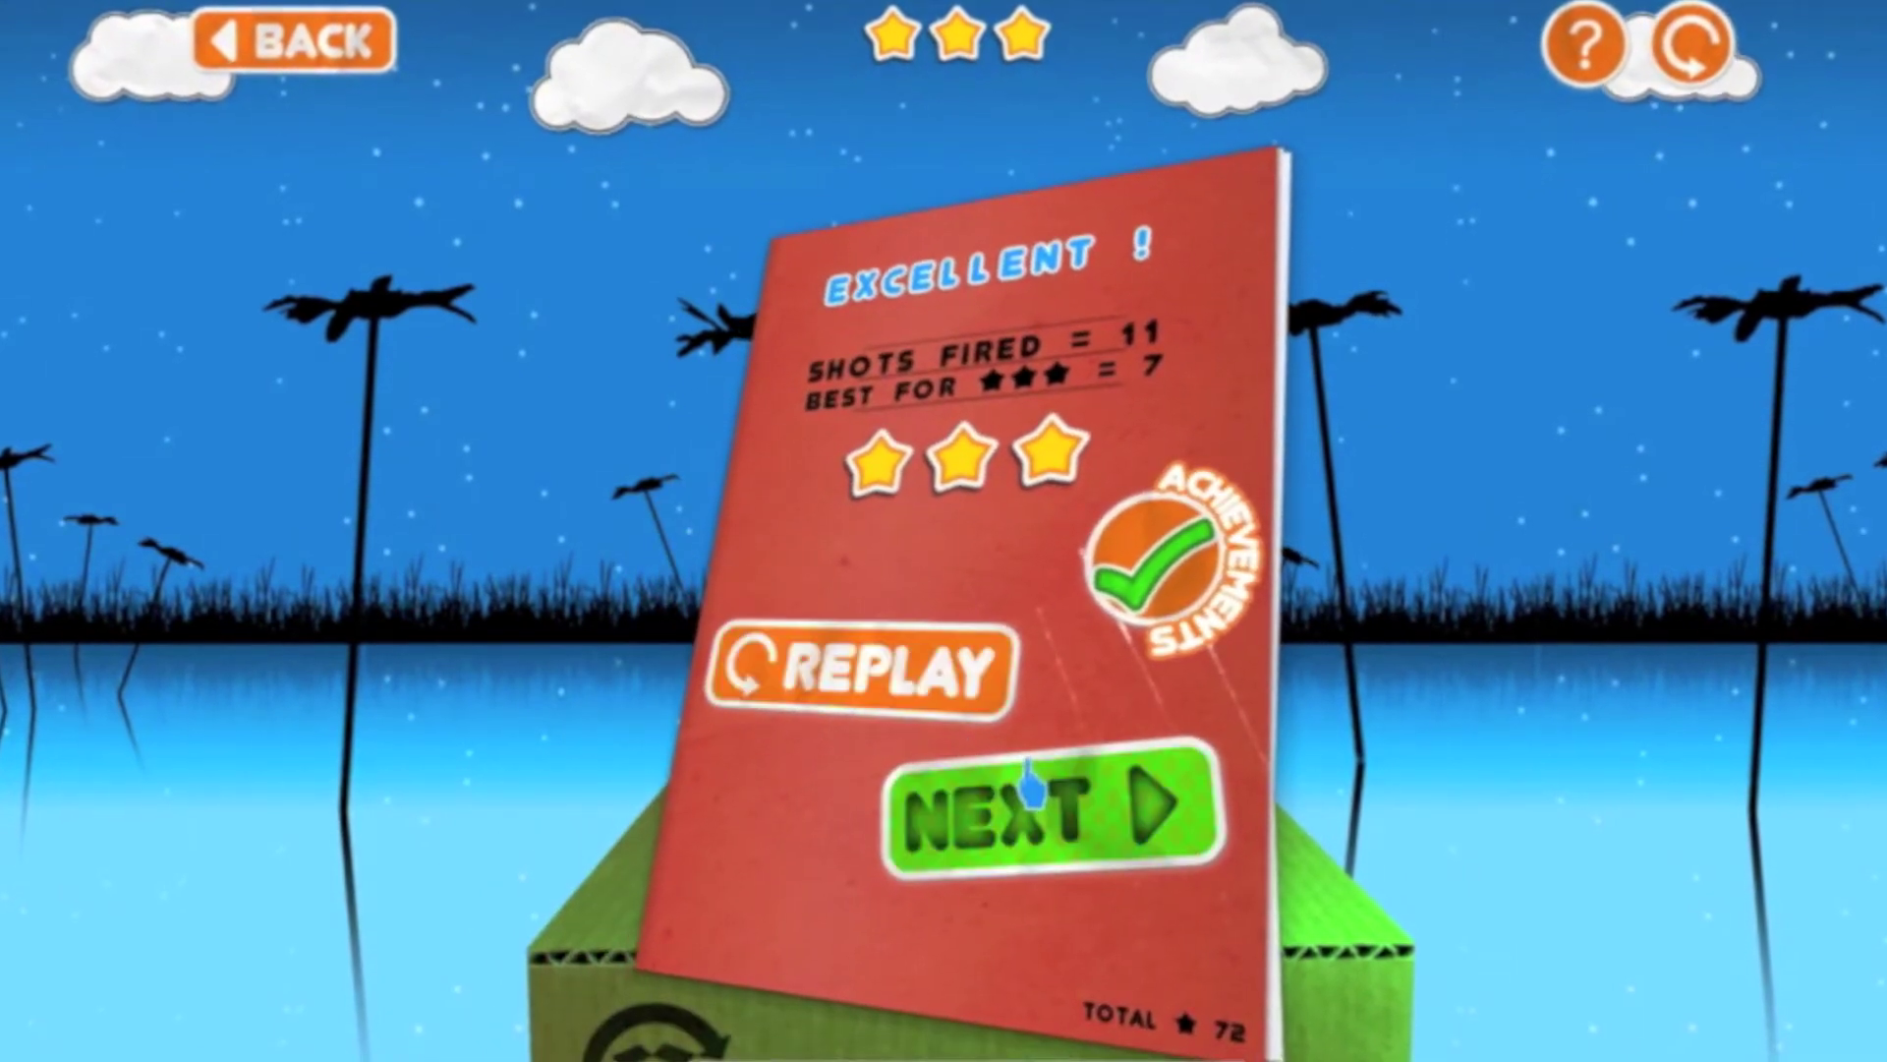
- Advance to the next level and fire a ball at the front bomb monster
left_click(1032, 757)
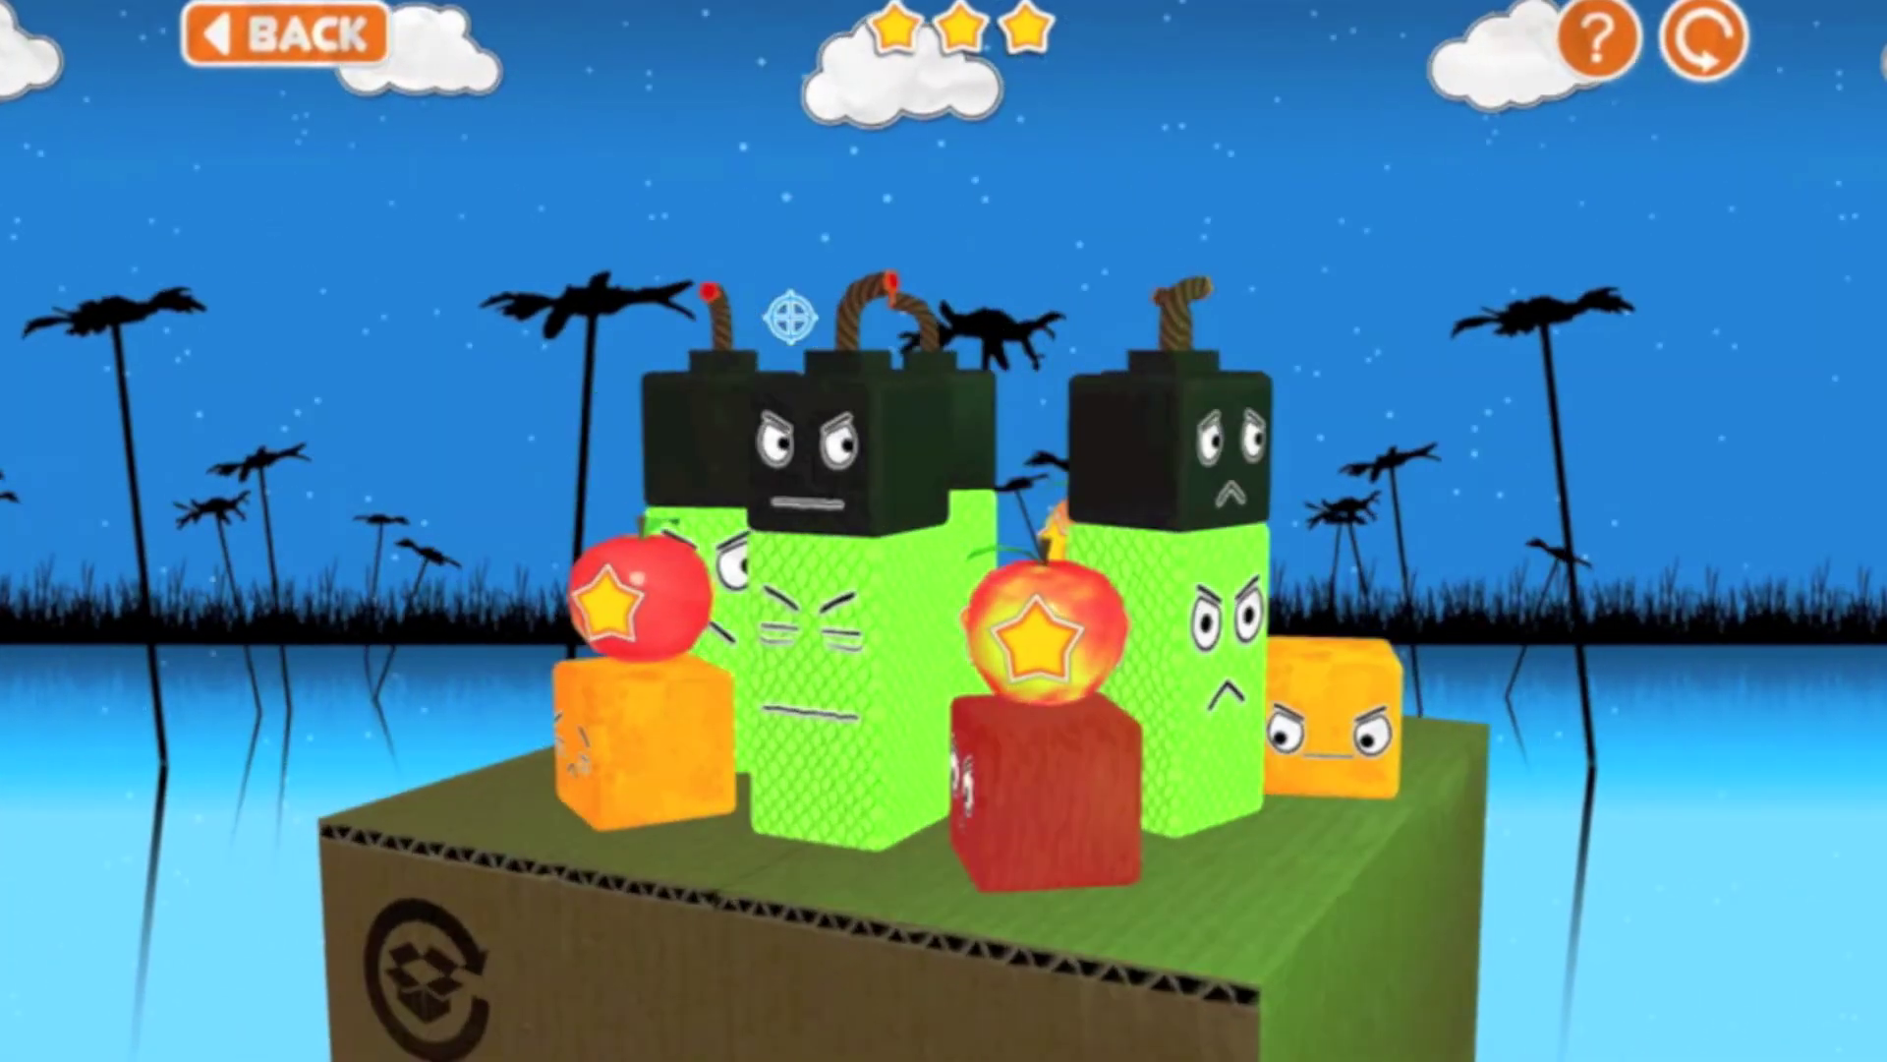
left_click(864, 384)
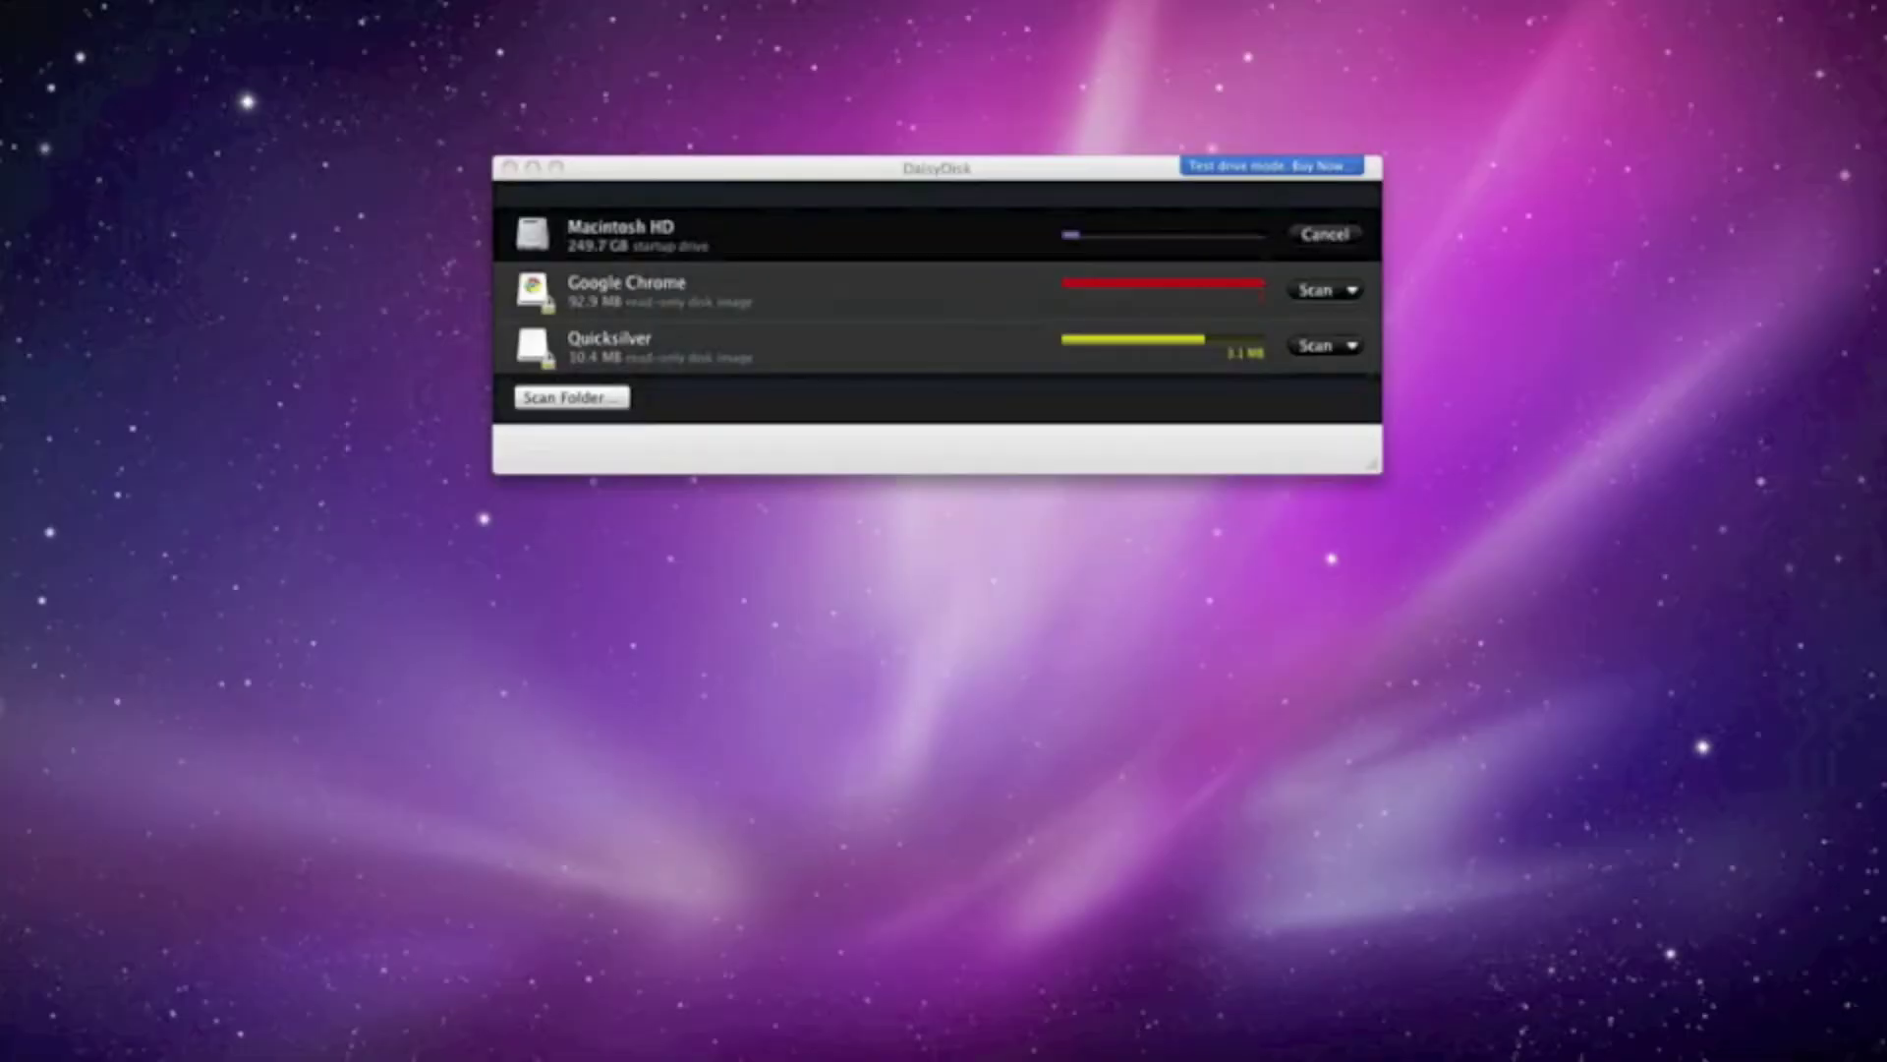
- In DaisyDisk, drill down the scanned Macintosh HD map to the iMovie Projects folder, then collect one of its segments and request deletion
left_click(1067, 175)
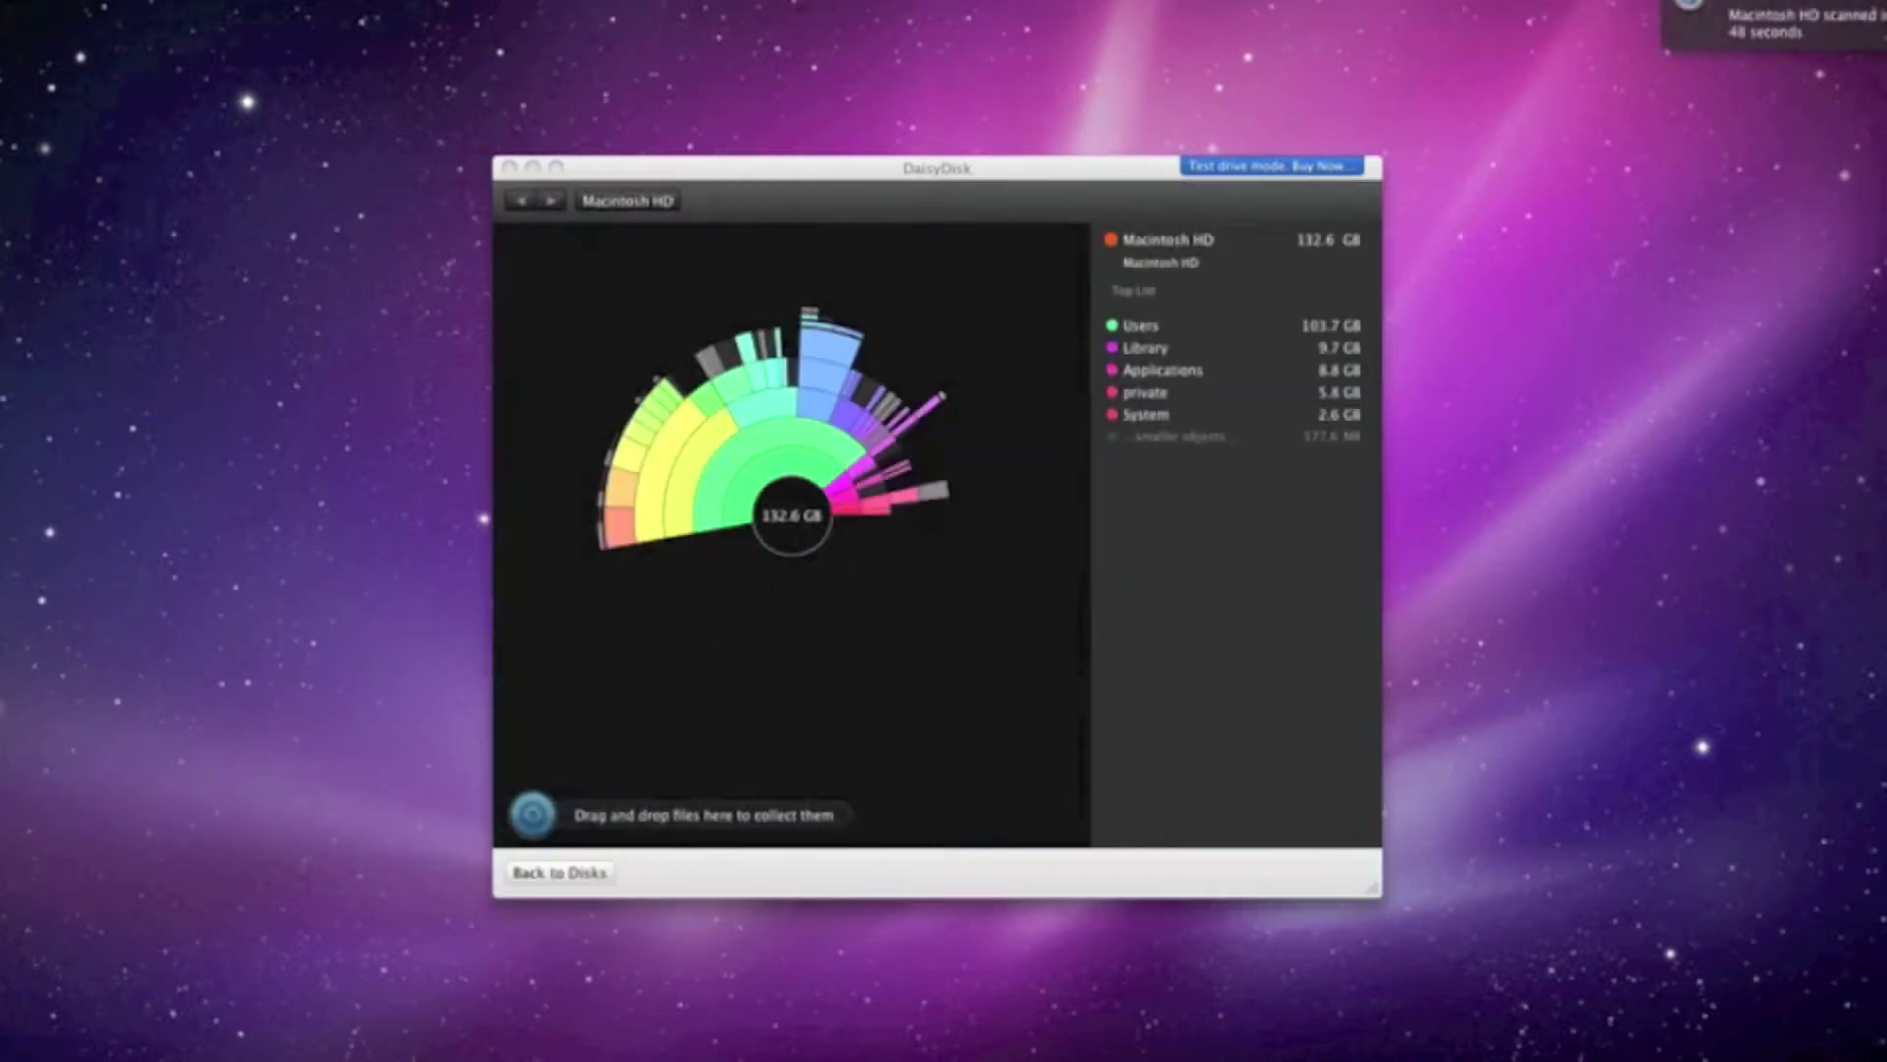
left_click(895, 231)
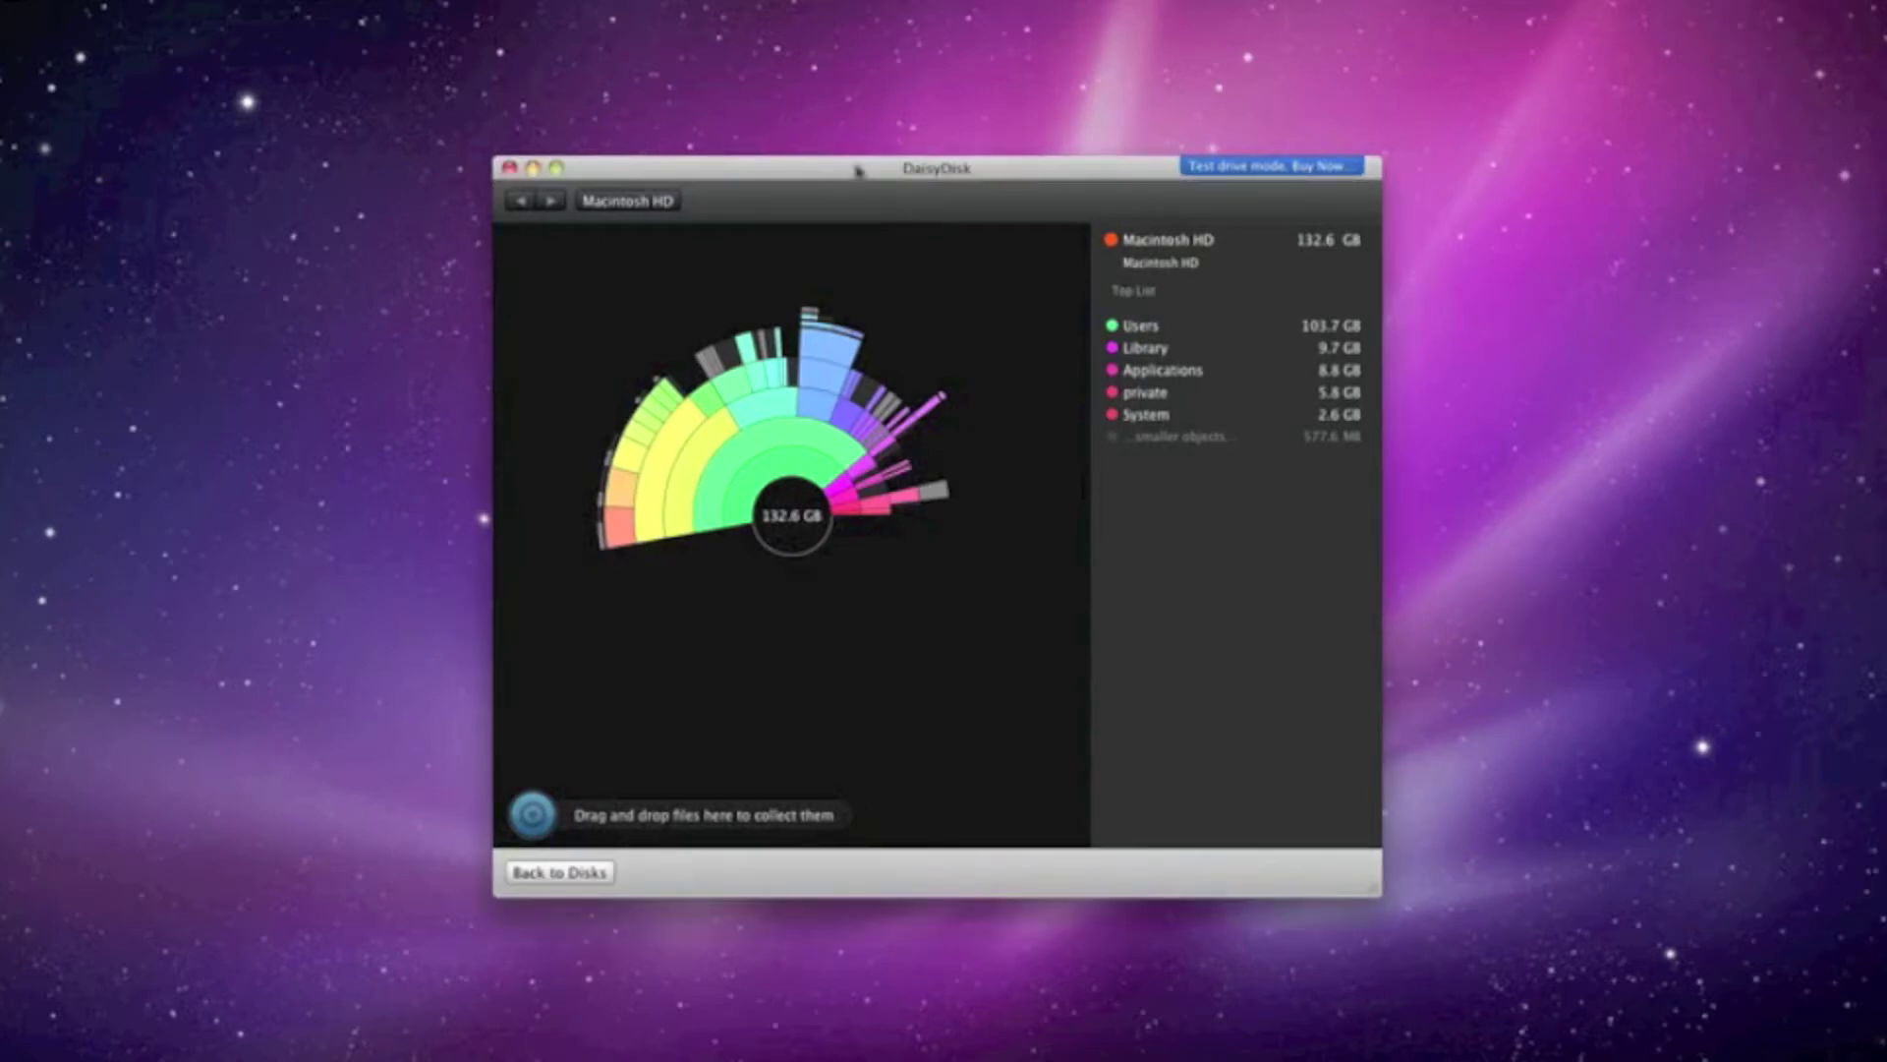
left_click(753, 479)
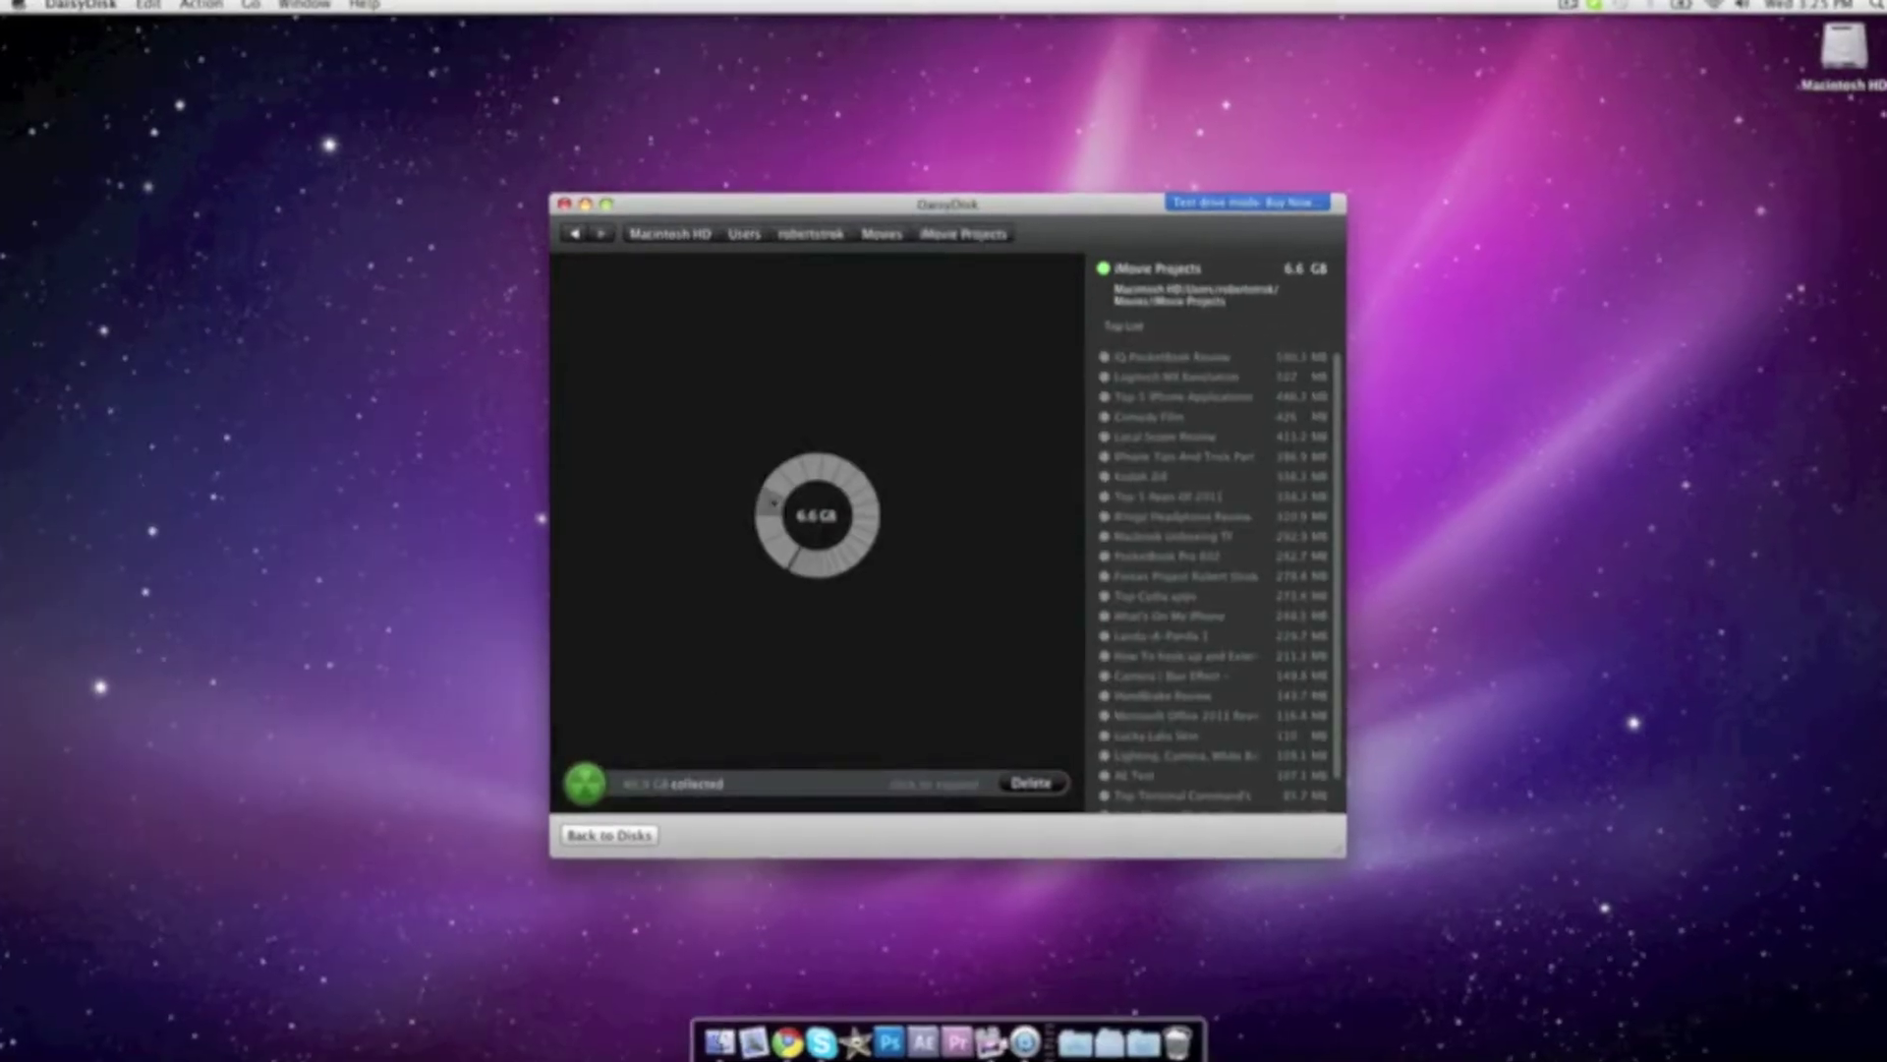
left_click_drag(774, 502, 596, 791)
left_click(1056, 794)
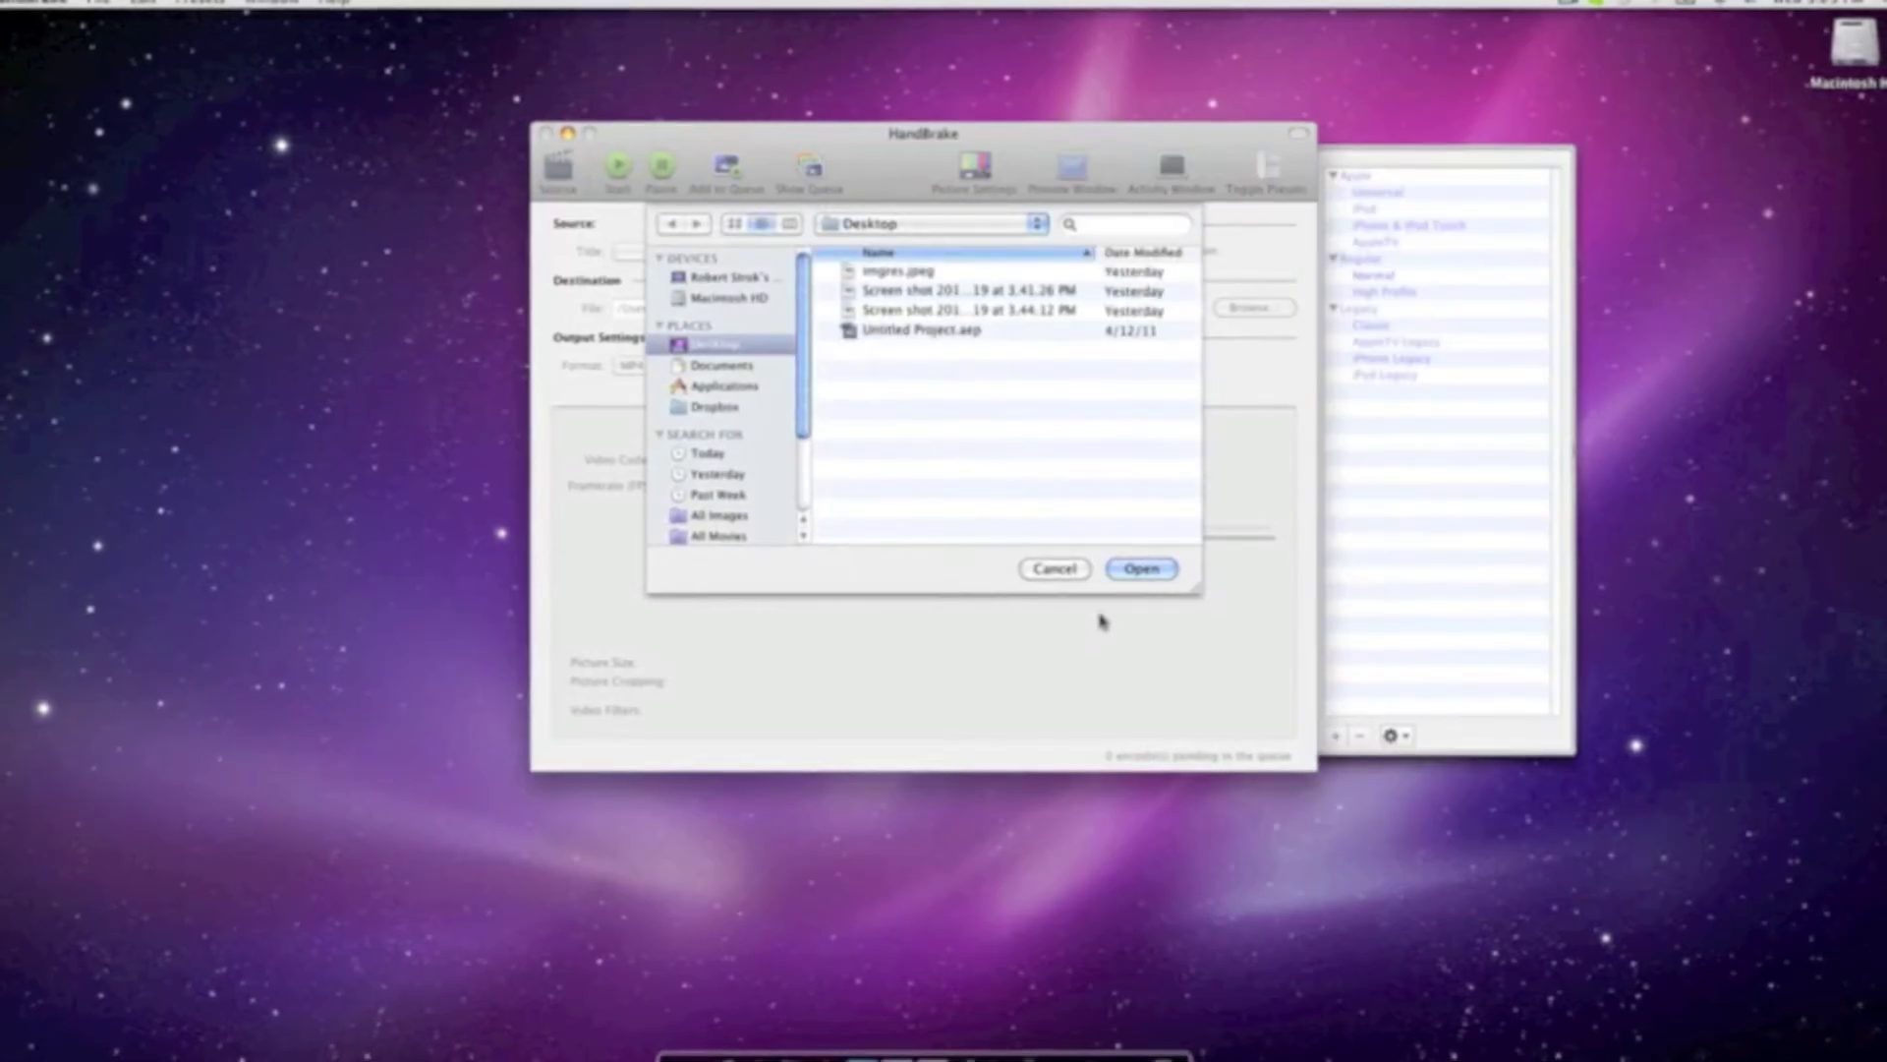
- In HandBrake, load Top 5 iPhone Applications.mov from the Technology Flow Co. folder in Documents as the source
left_click(725, 301)
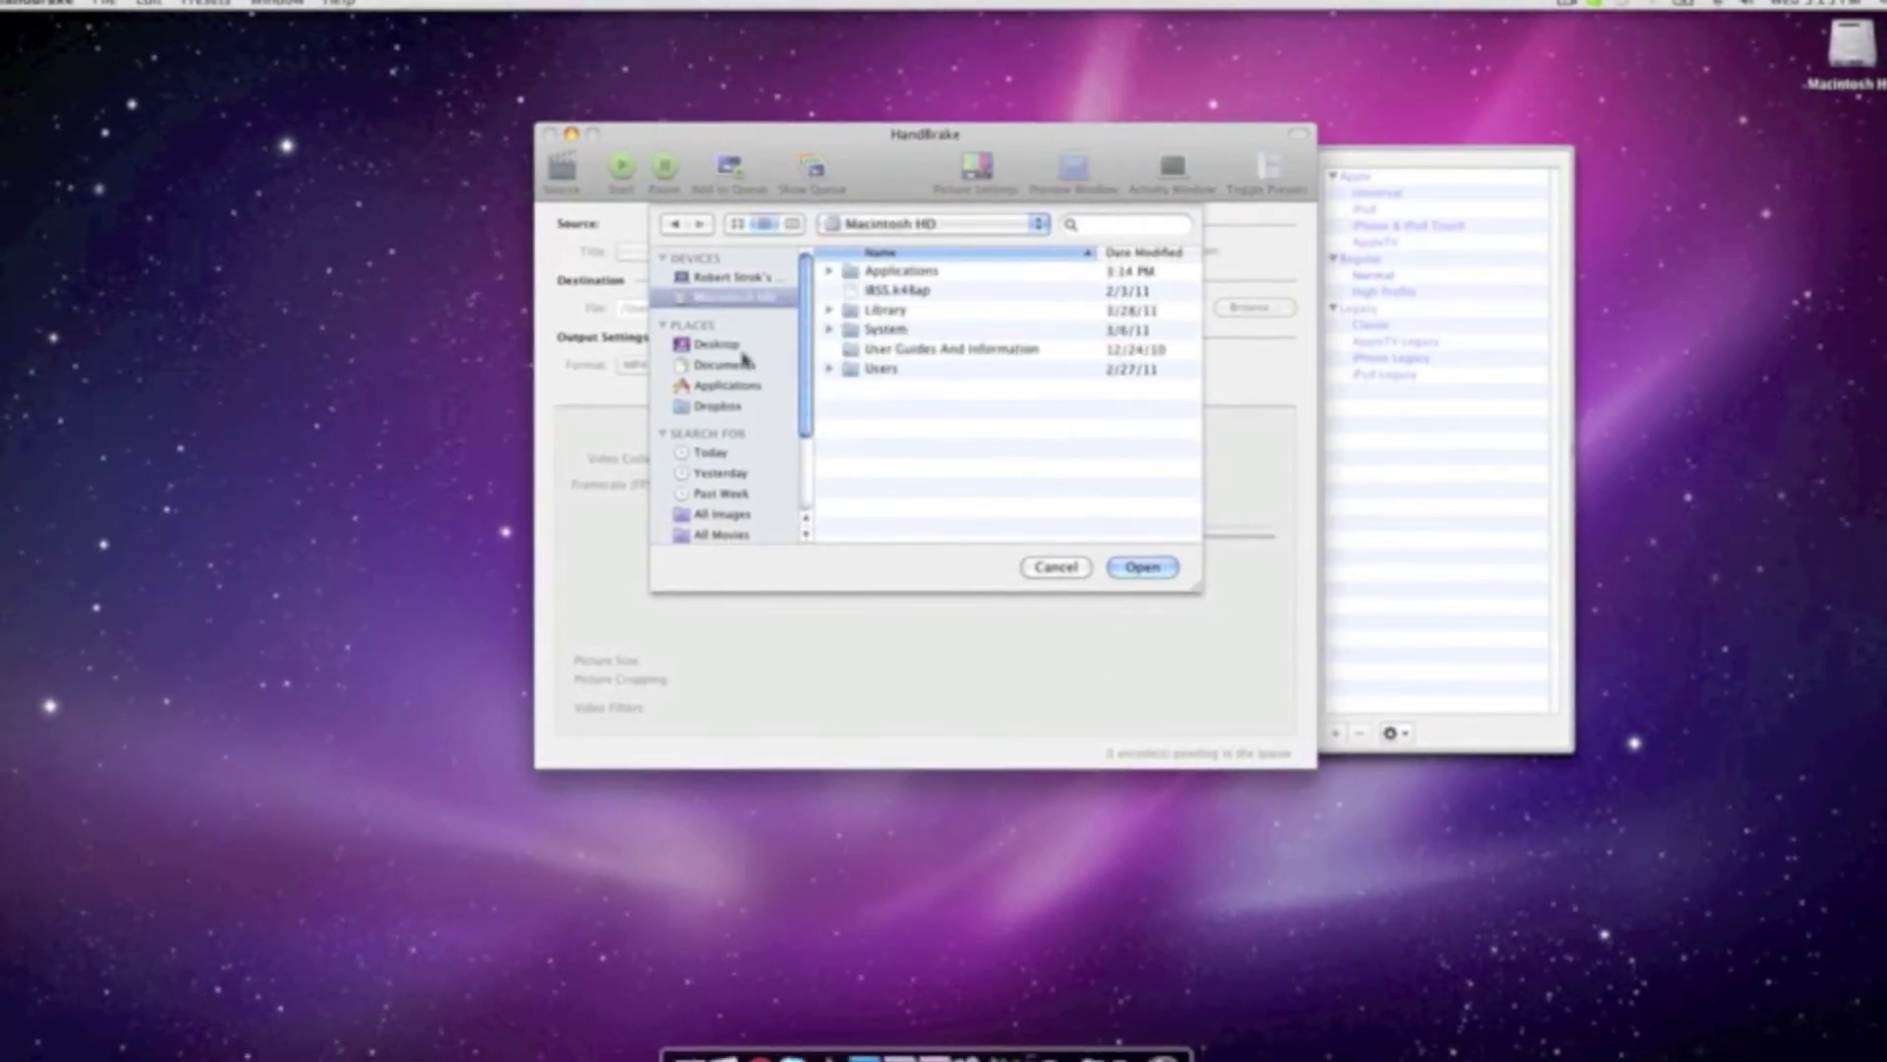
left_click(740, 366)
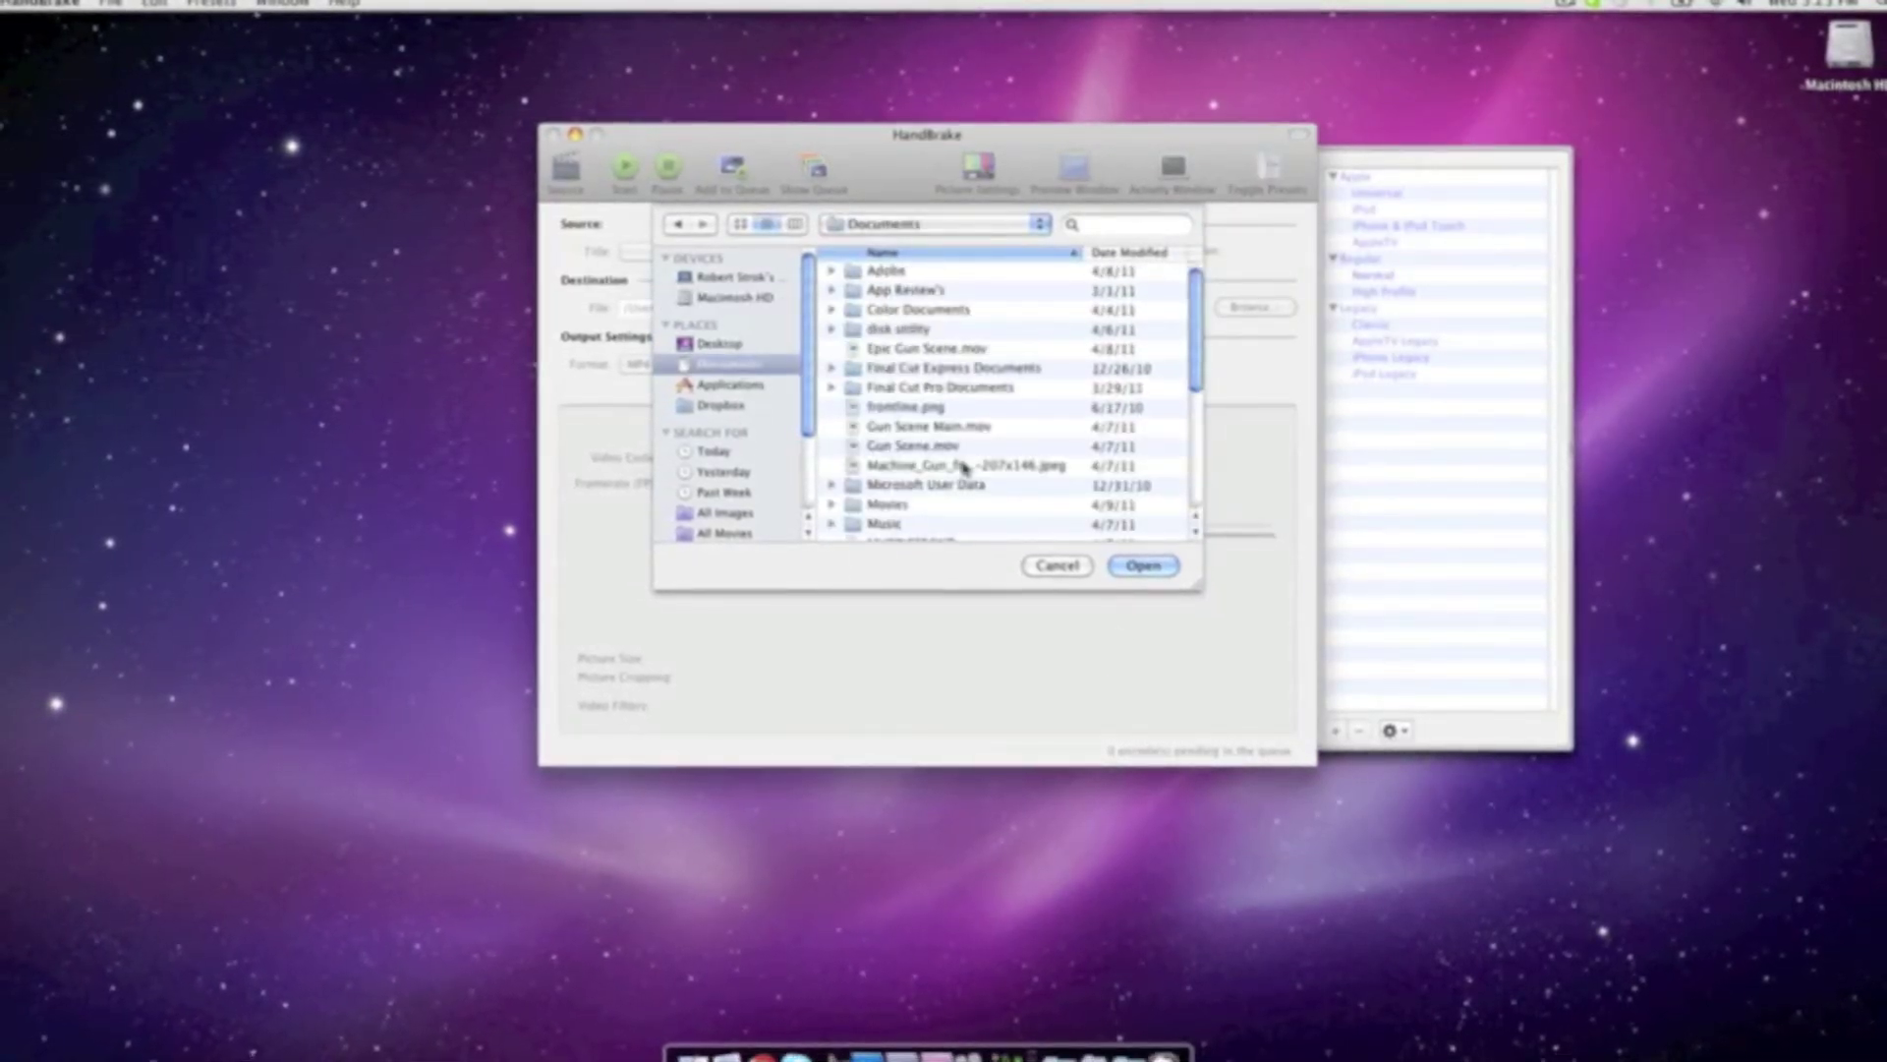
scroll(963, 467, "down", 10)
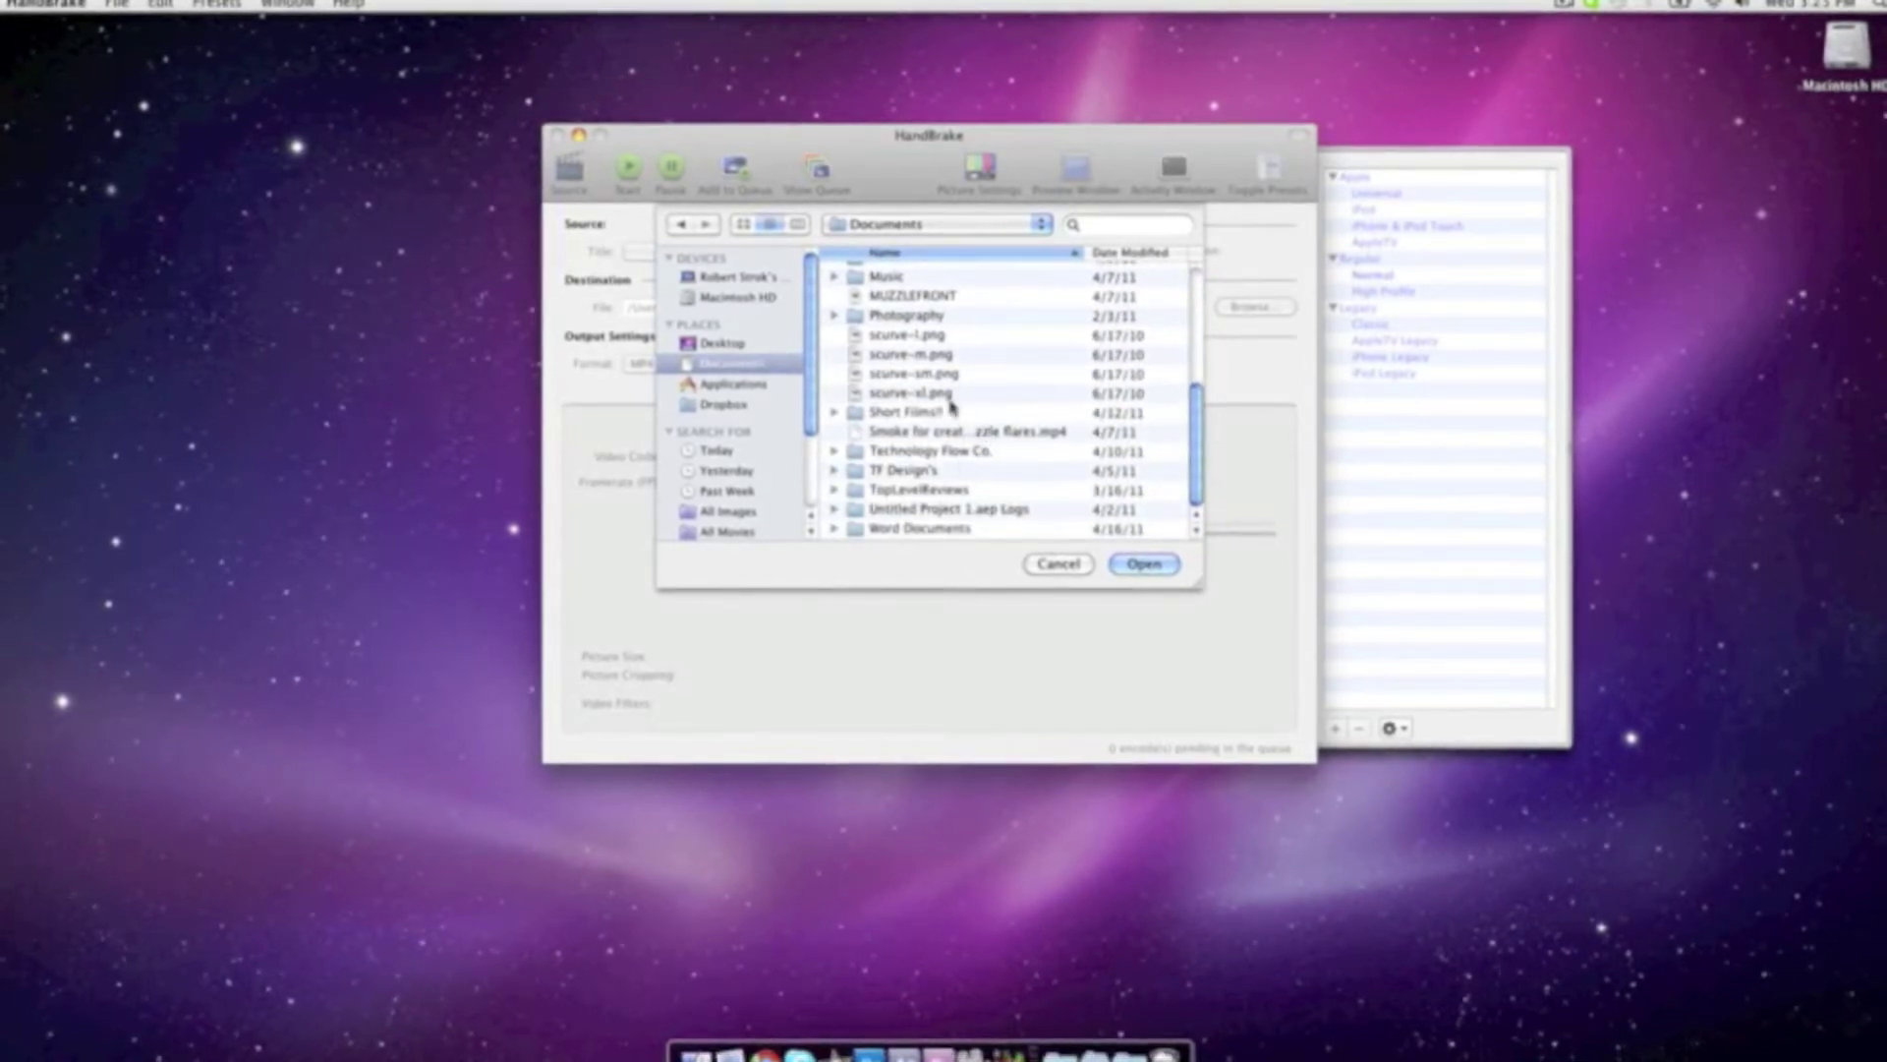
double_click(950, 452)
left_click(978, 291)
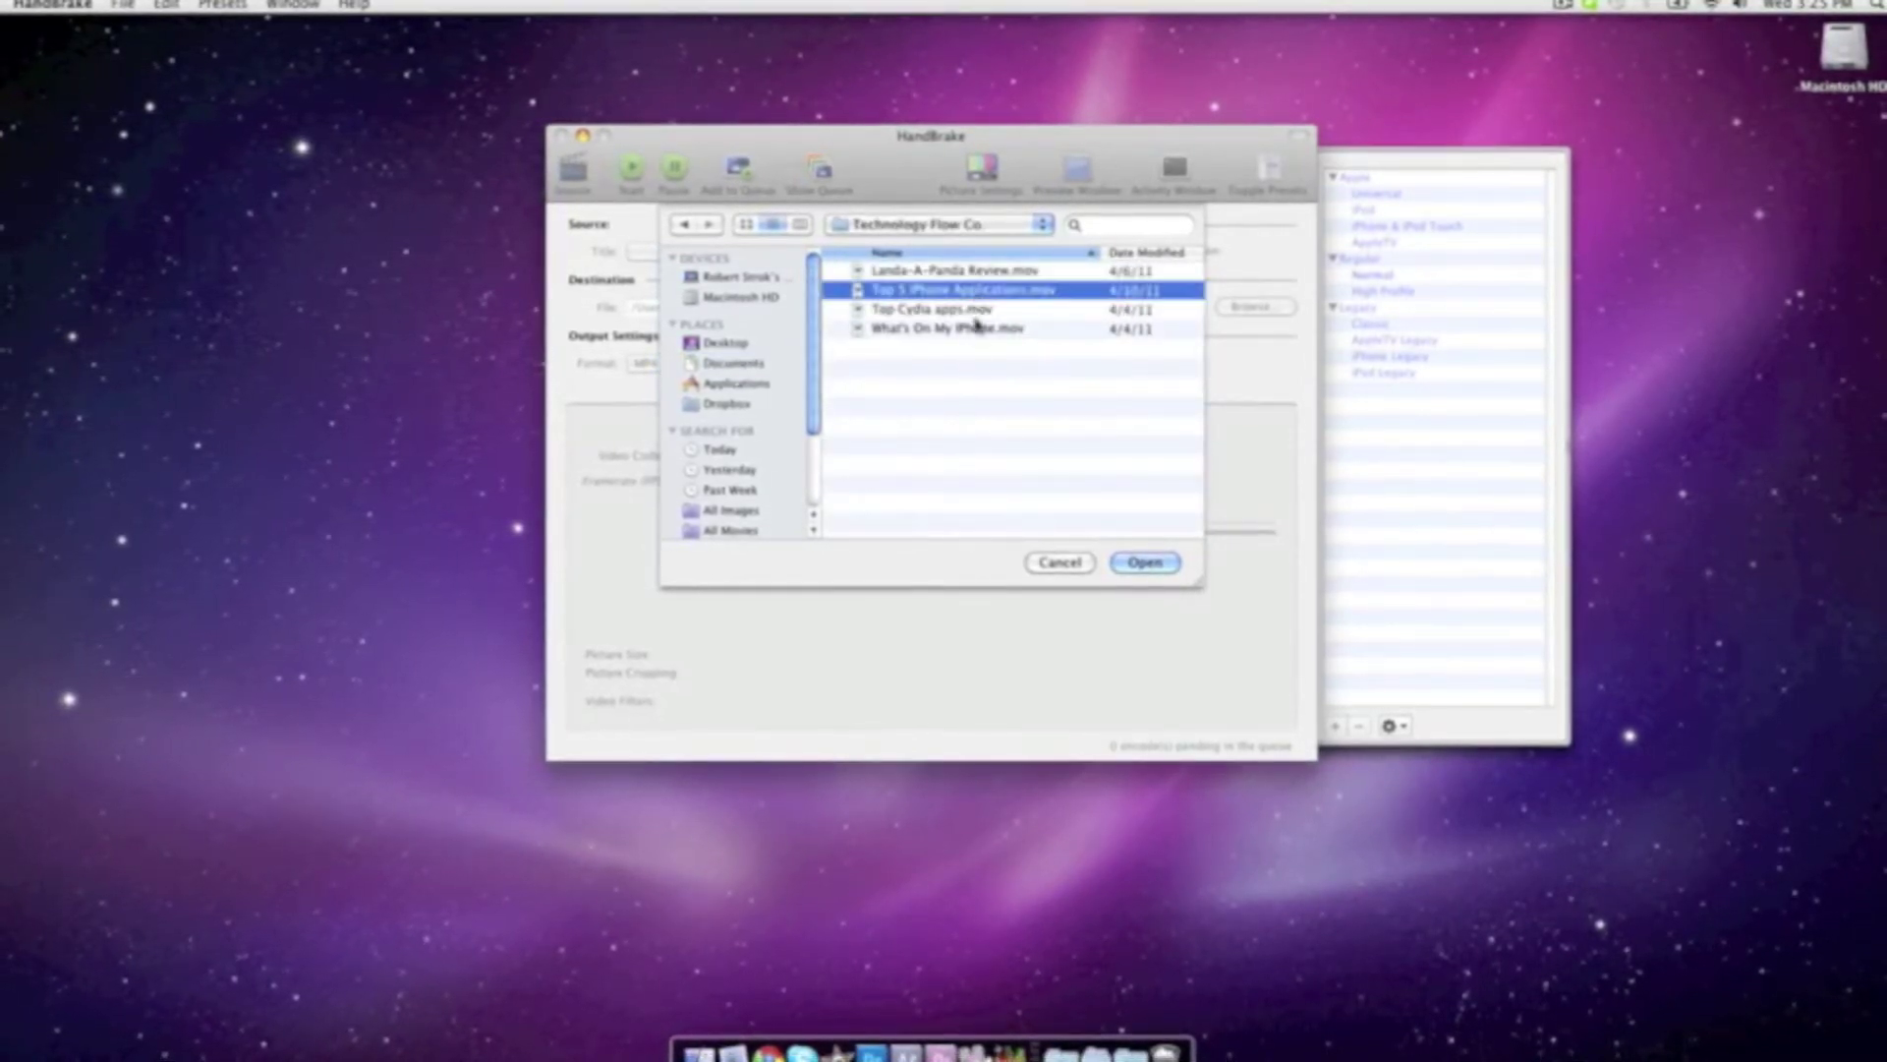
left_click(1143, 563)
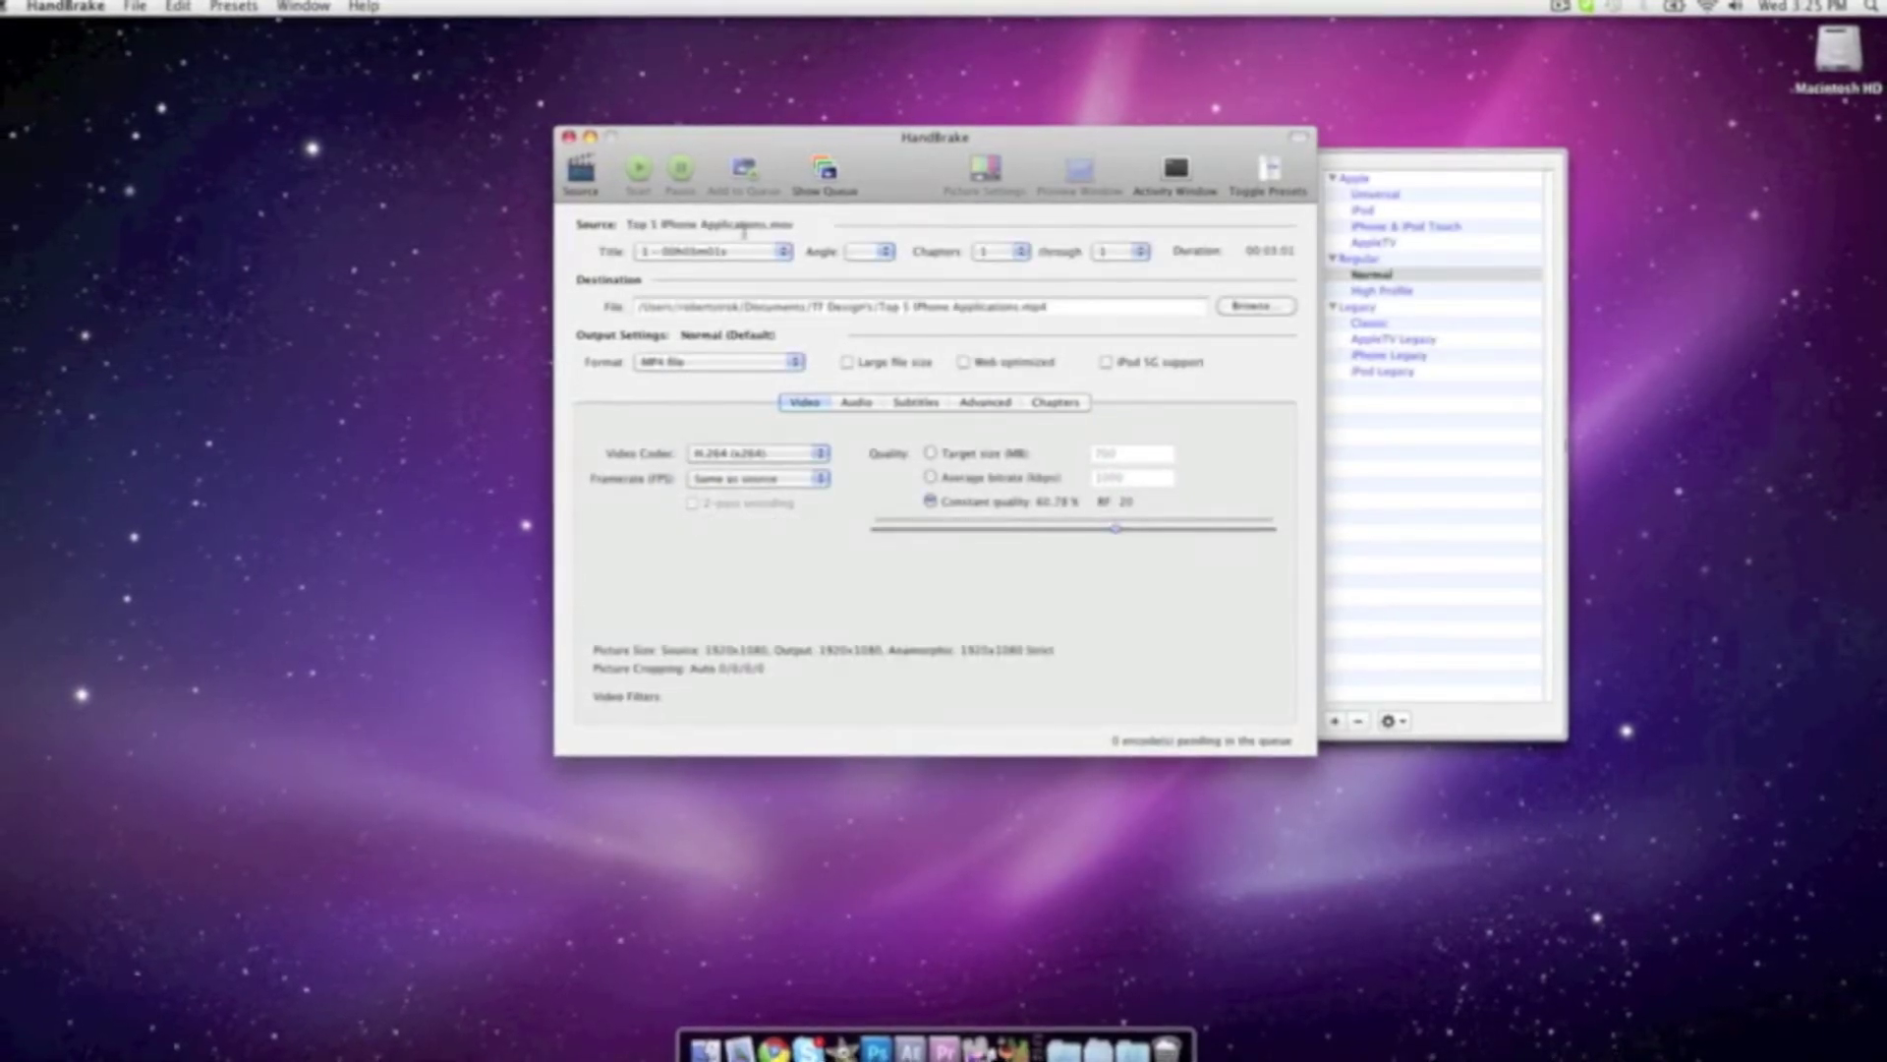
- Examine the title, format, video codec and chapter range choices for the loaded movie
left_click(707, 361)
left_click(620, 438)
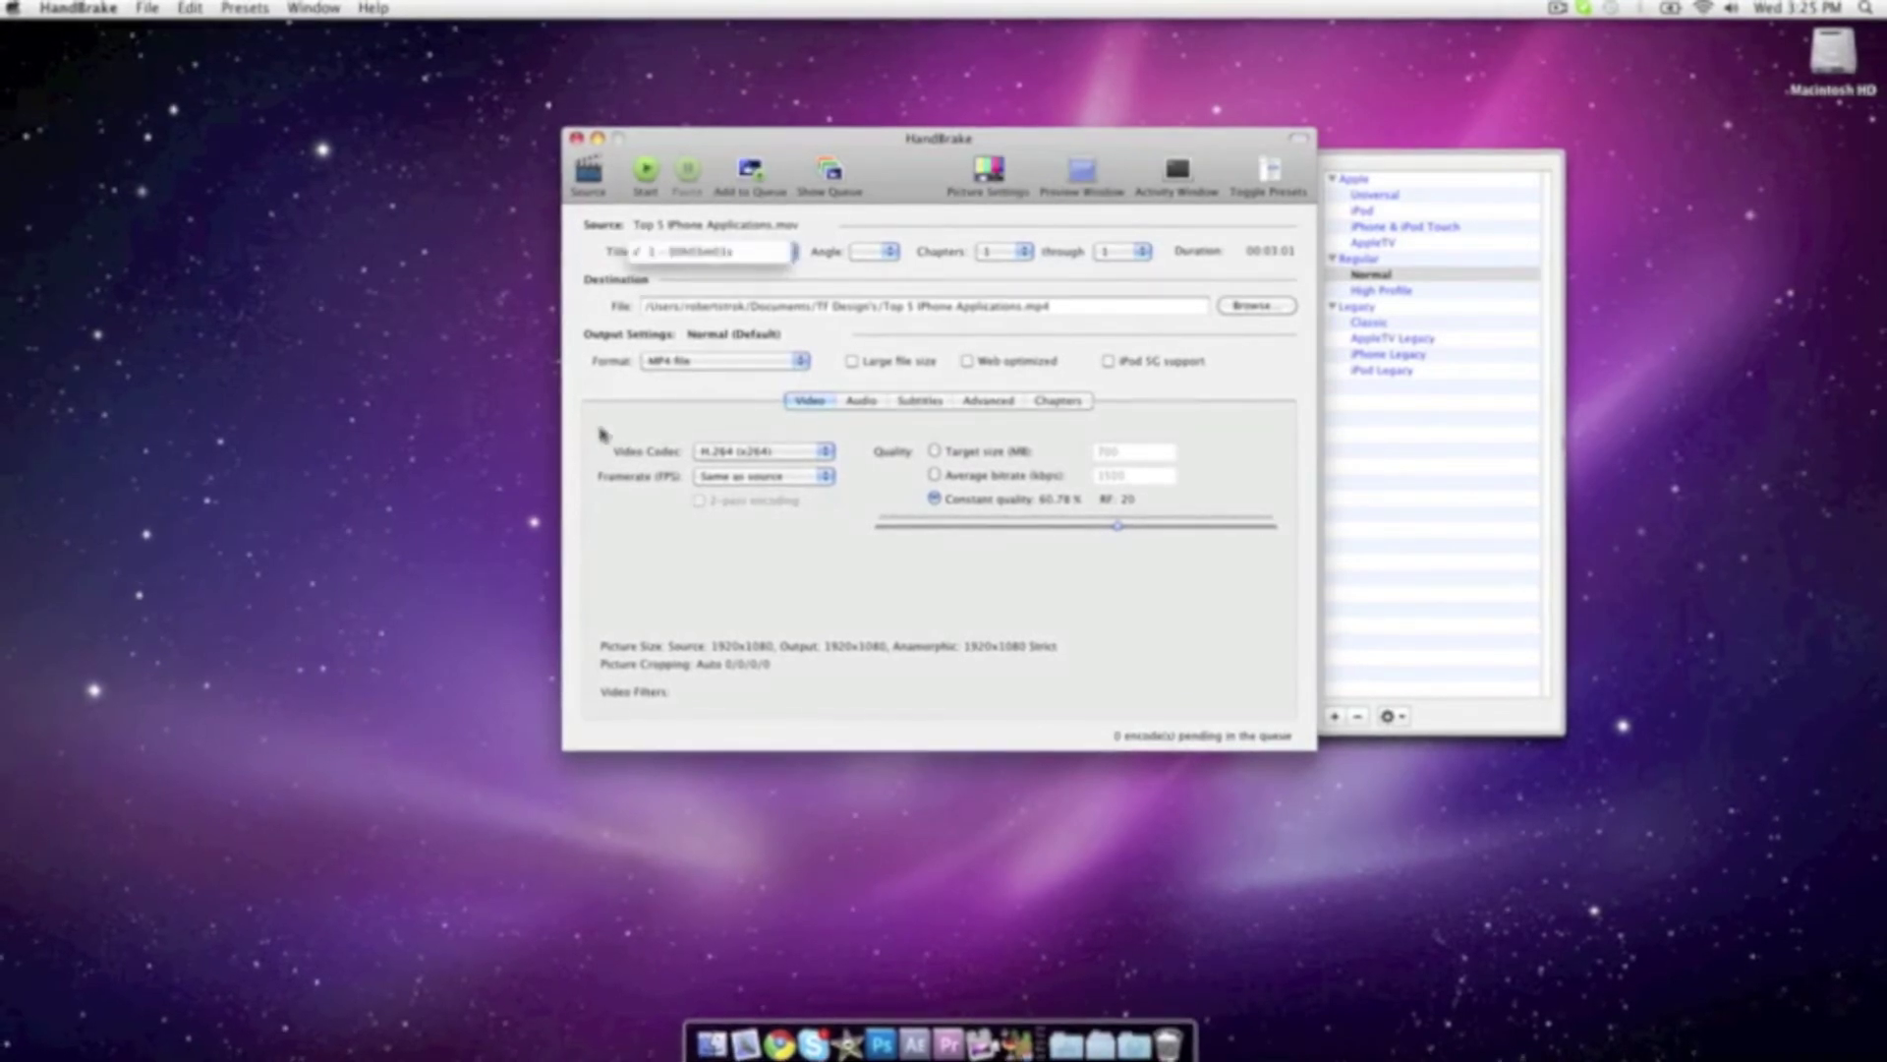
left_click(810, 454)
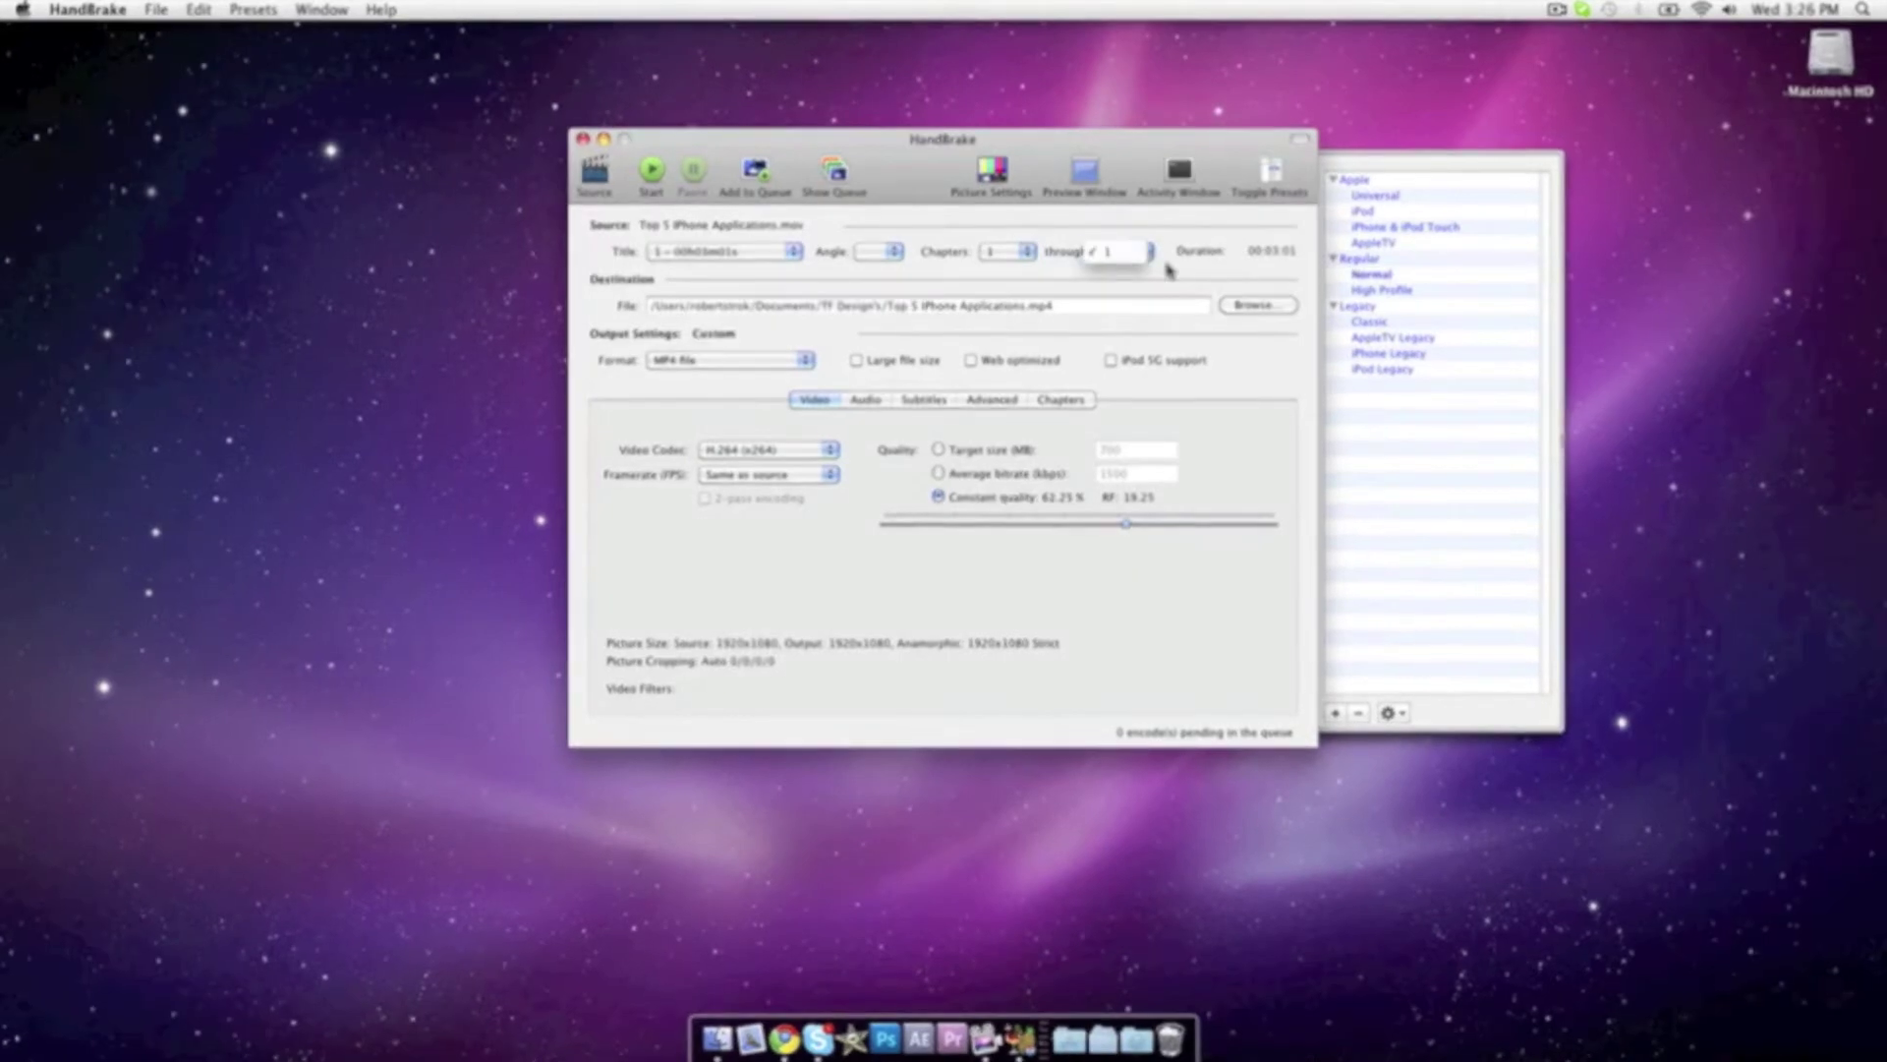
left_click(1165, 267)
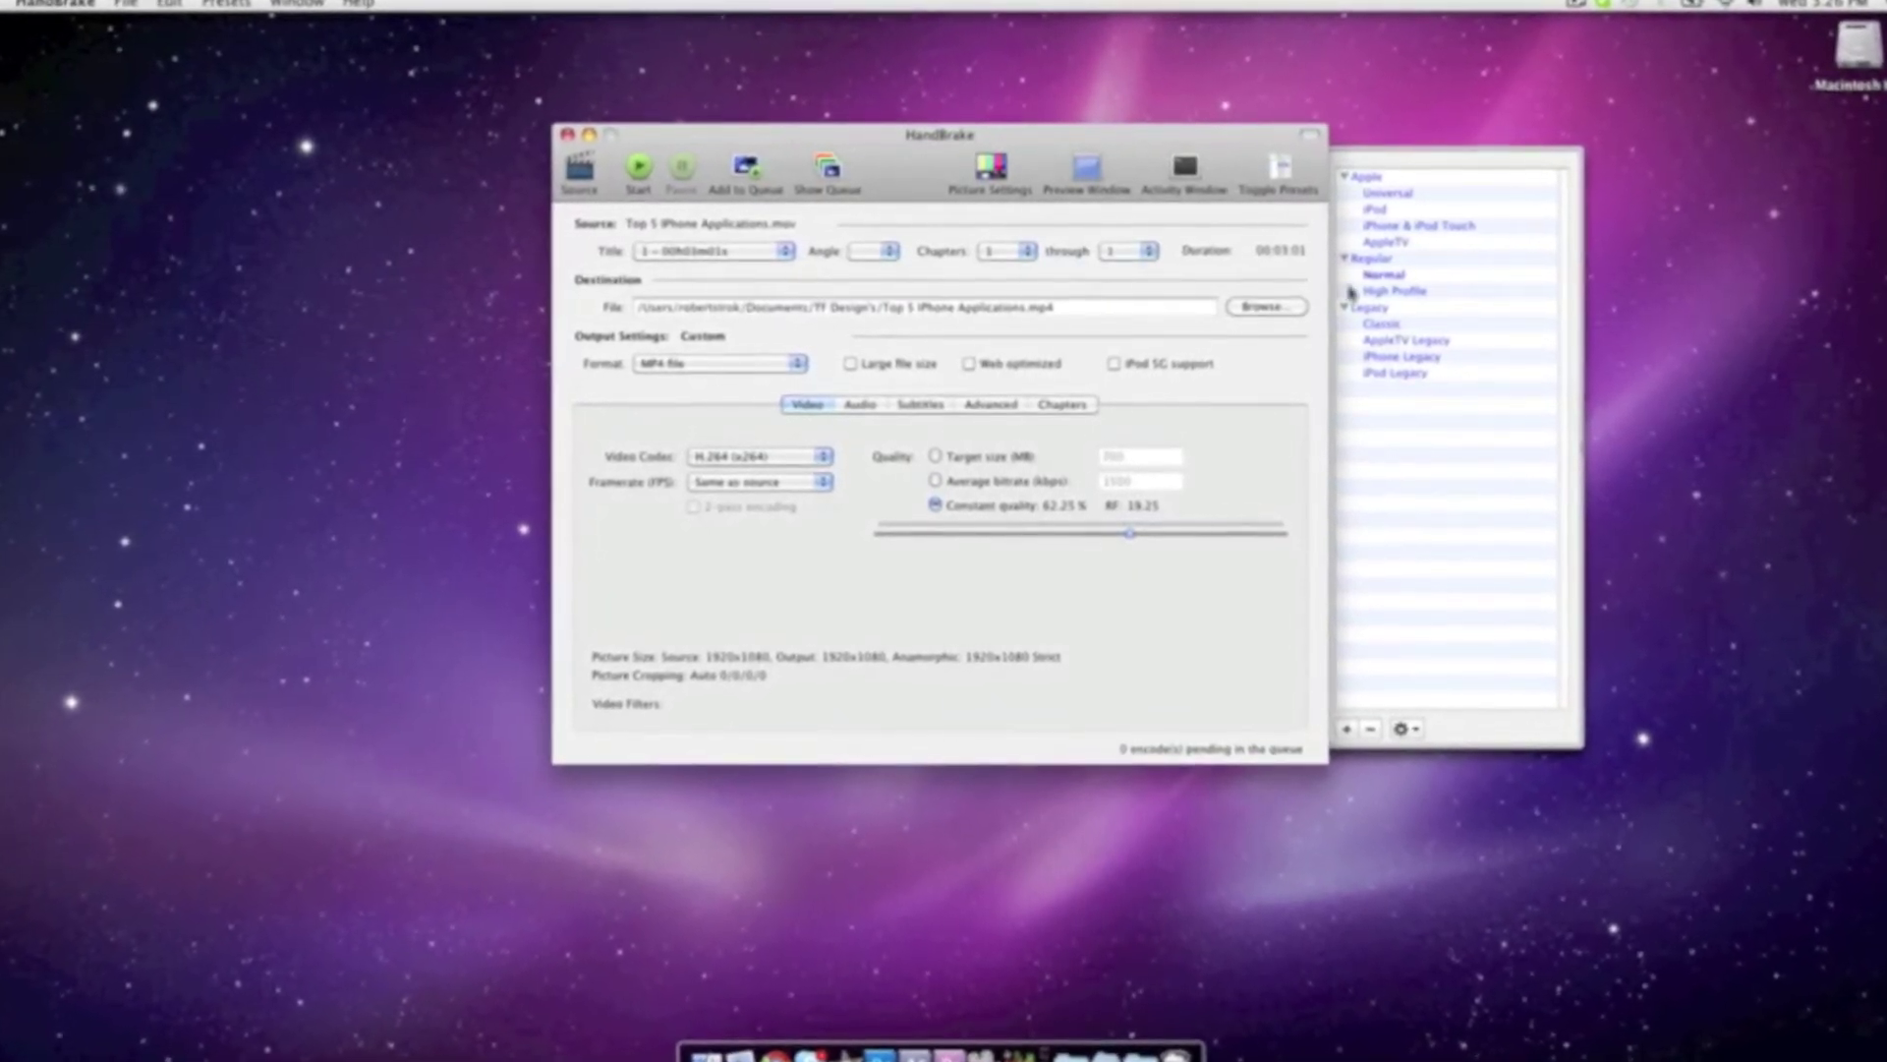
- Look through the encoding presets in the Regular and Legacy groups, including Classic and iPod Legacy
left_click(1431, 324)
left_click(1431, 259)
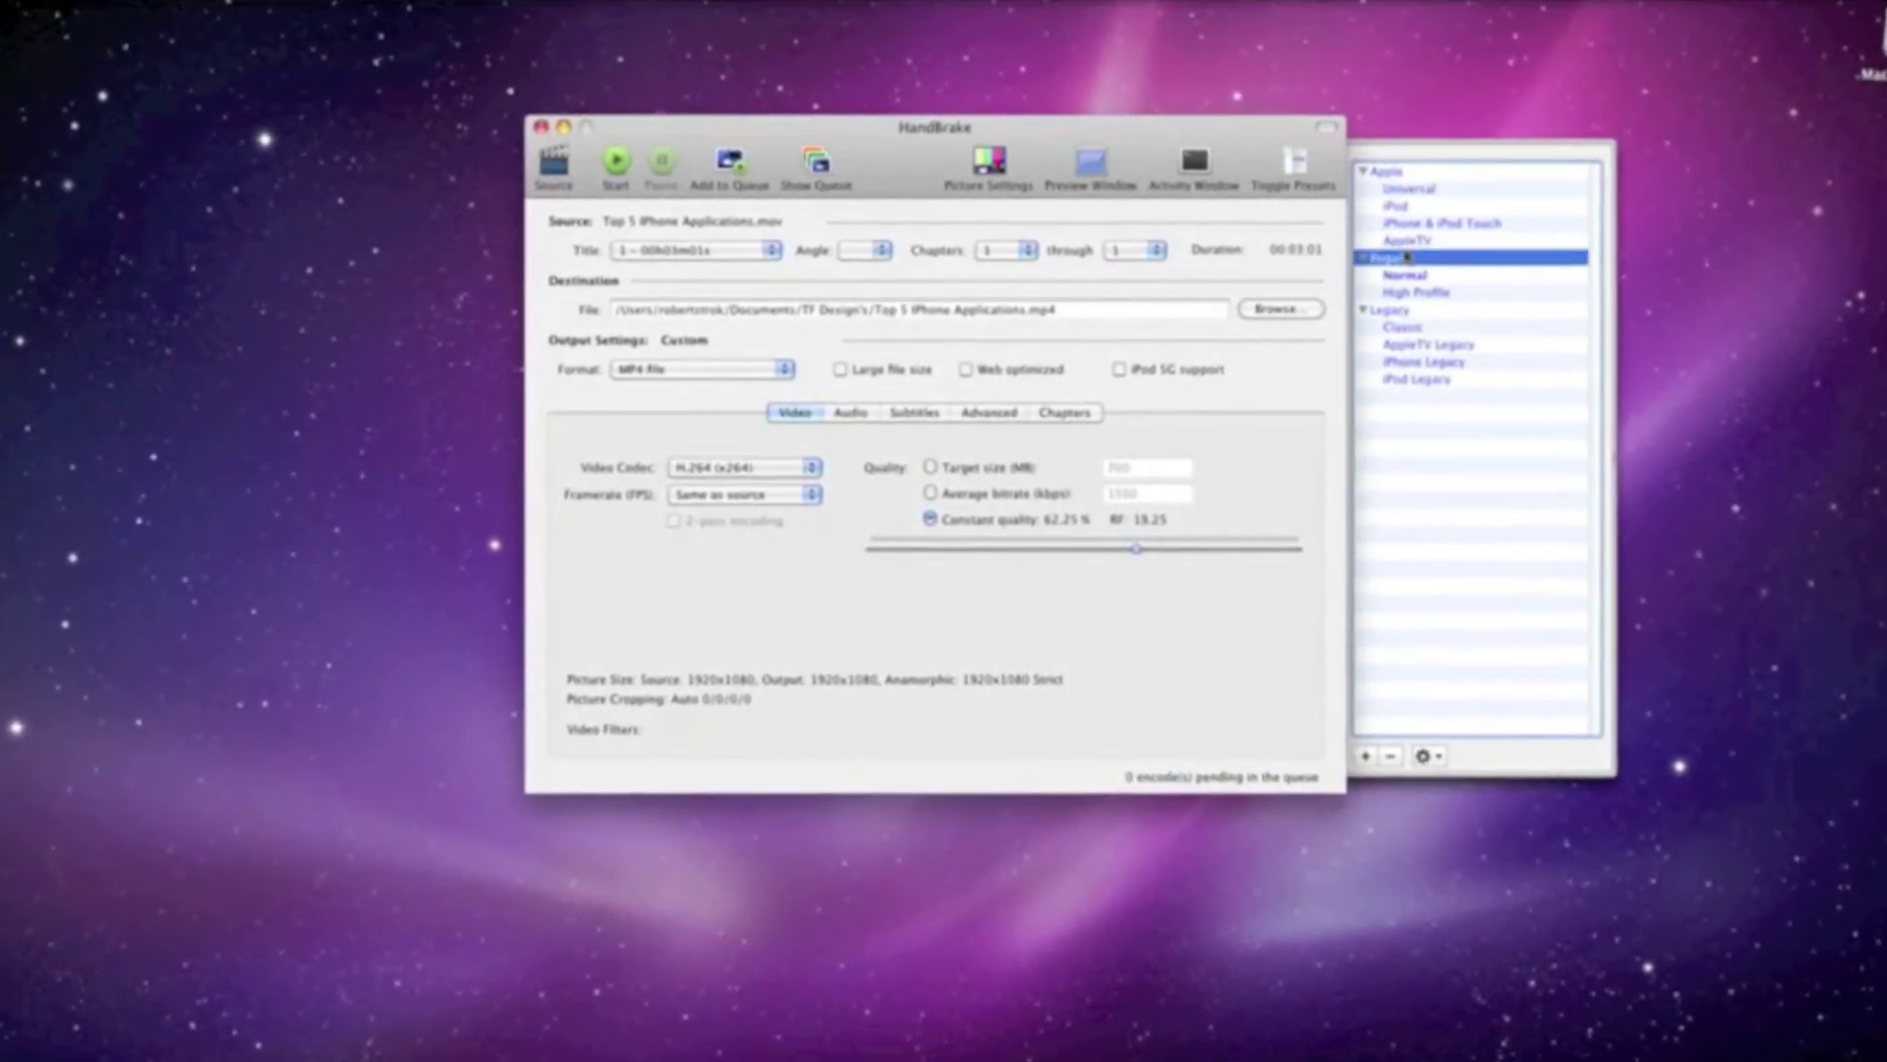
left_click(1416, 378)
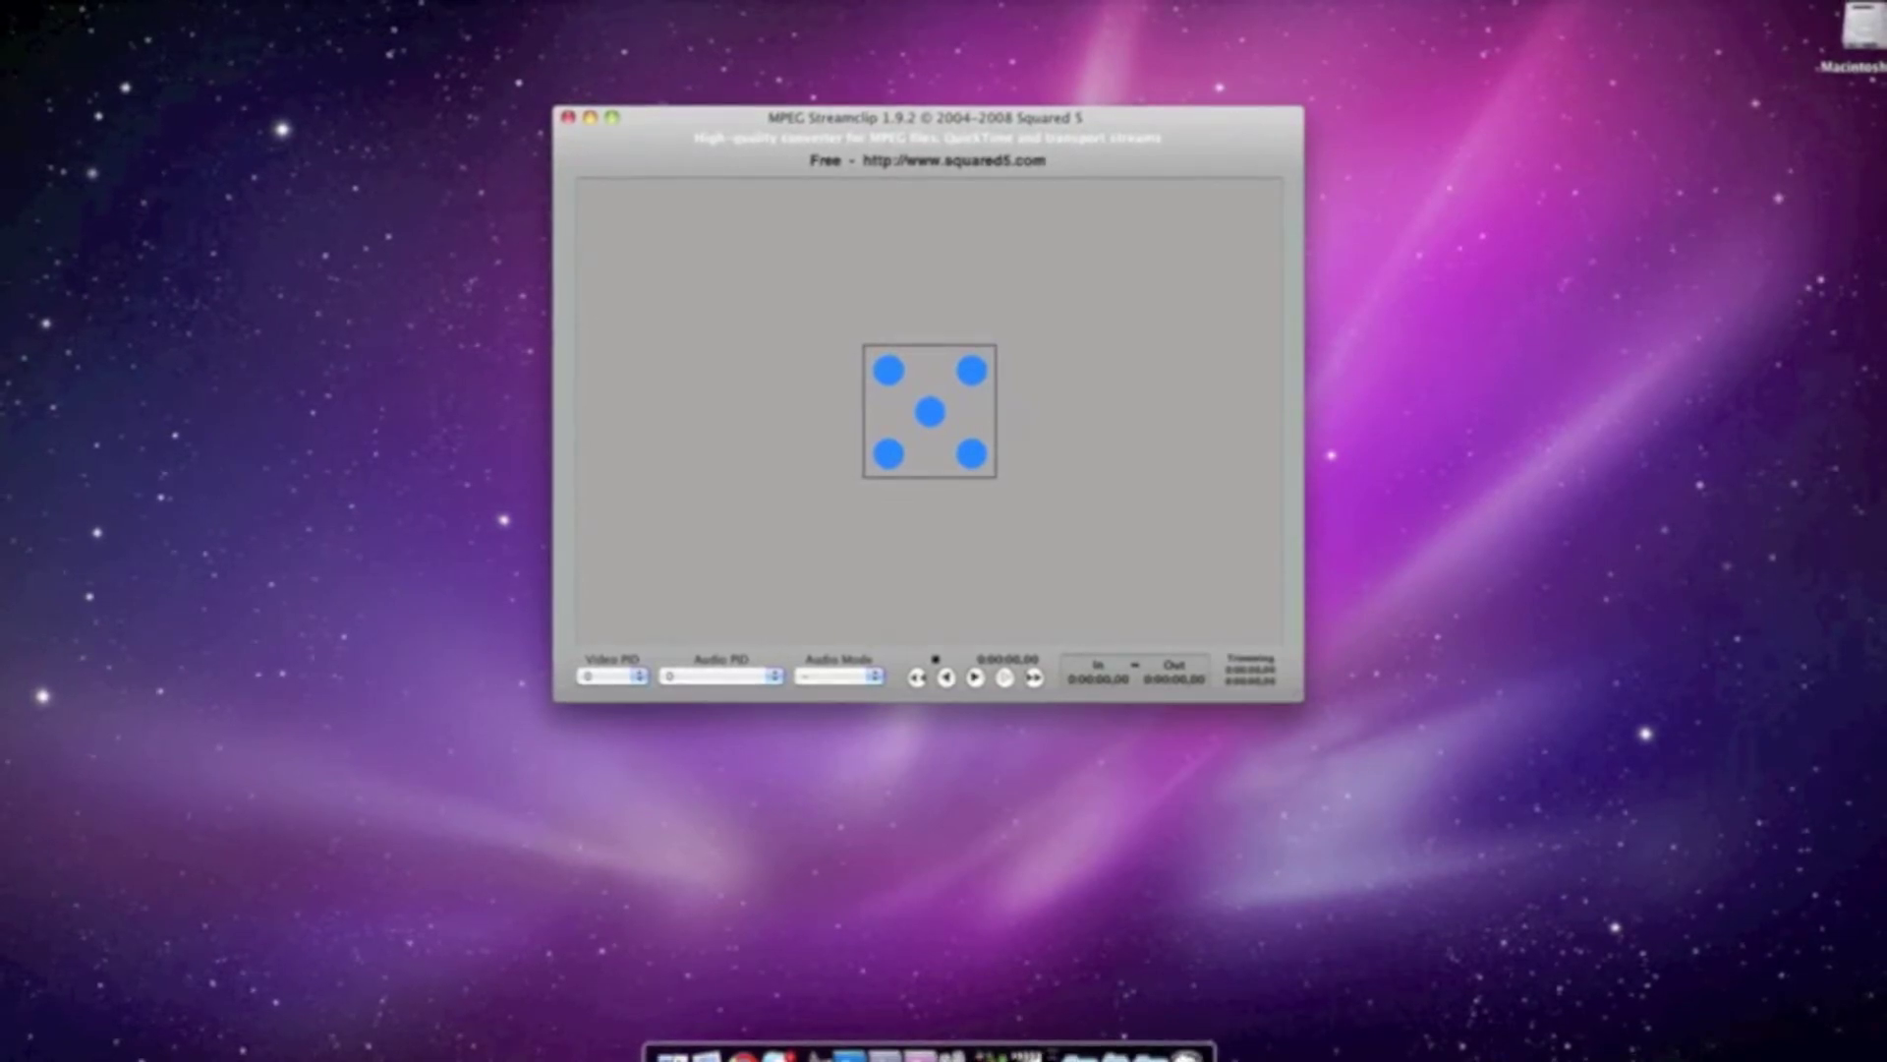
- In MPEG Streamclip, bring up the file browser for opening a video file
left_click(148, 0)
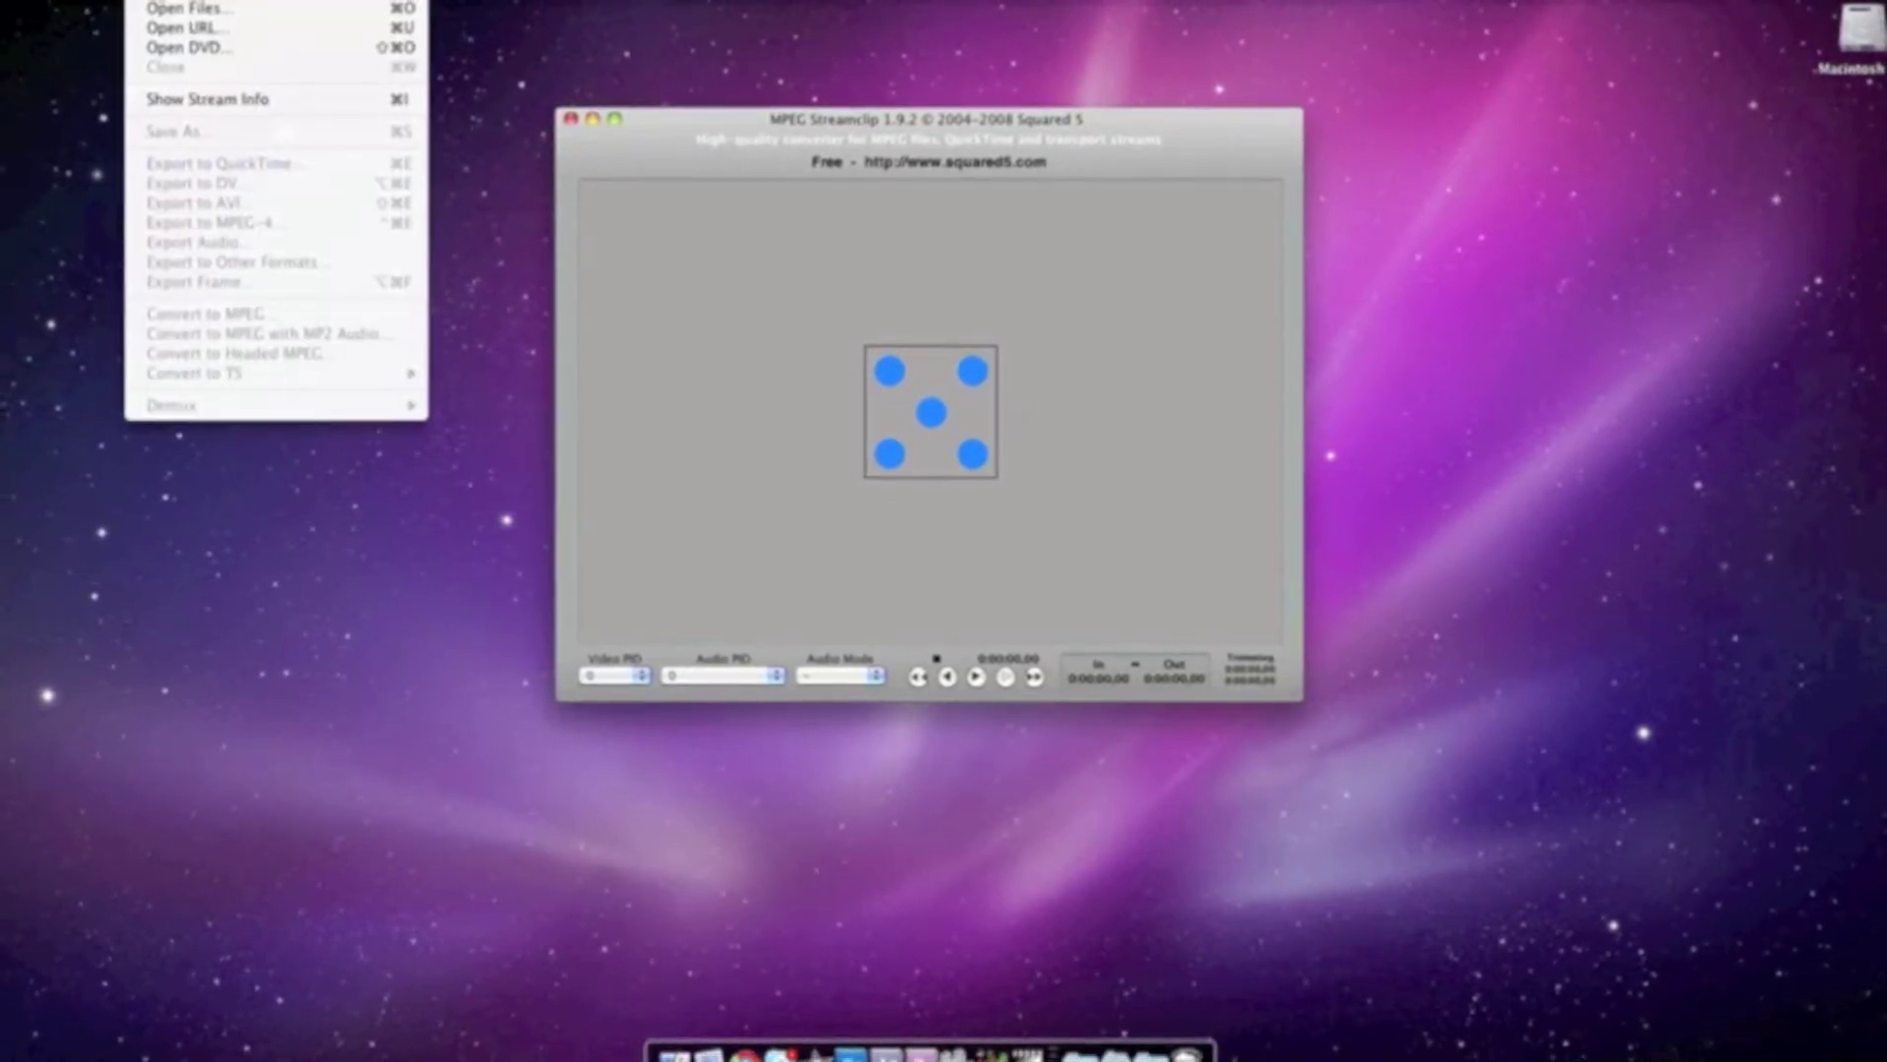
left_click(165, 9)
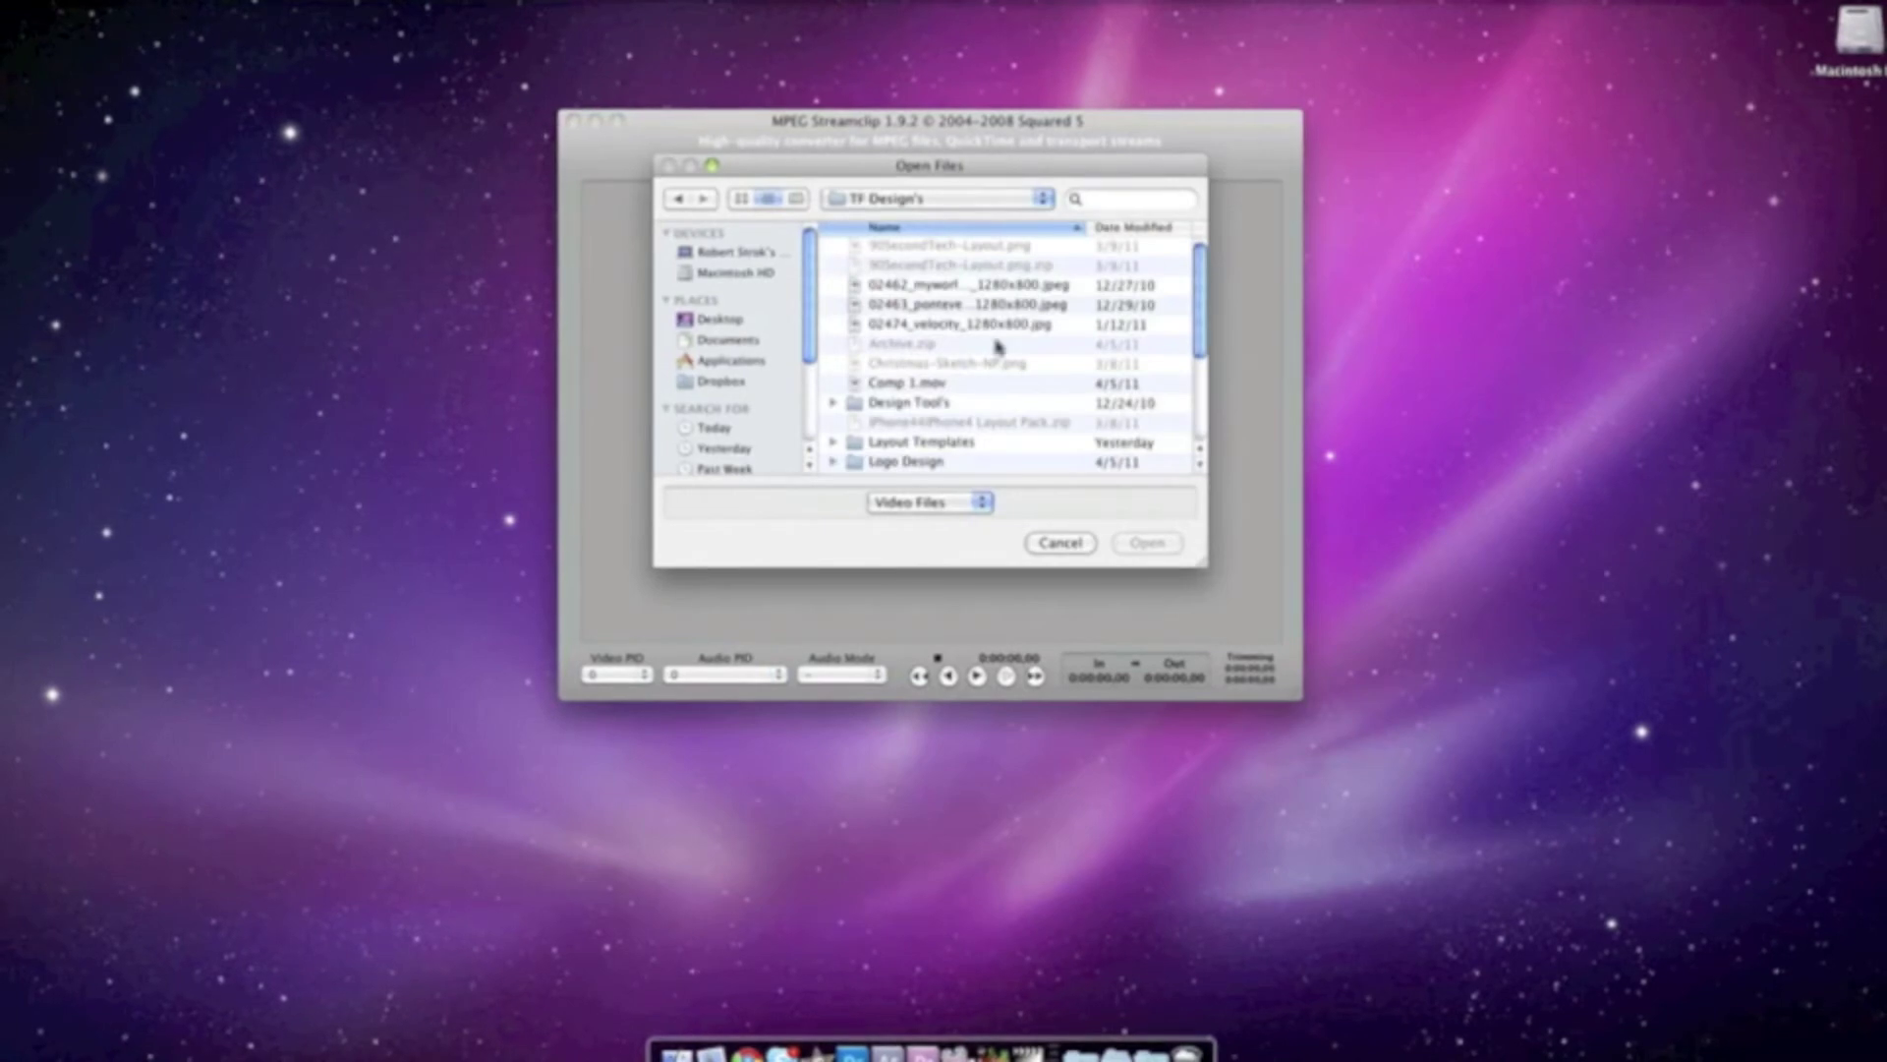
scroll(999, 346, "down", 4)
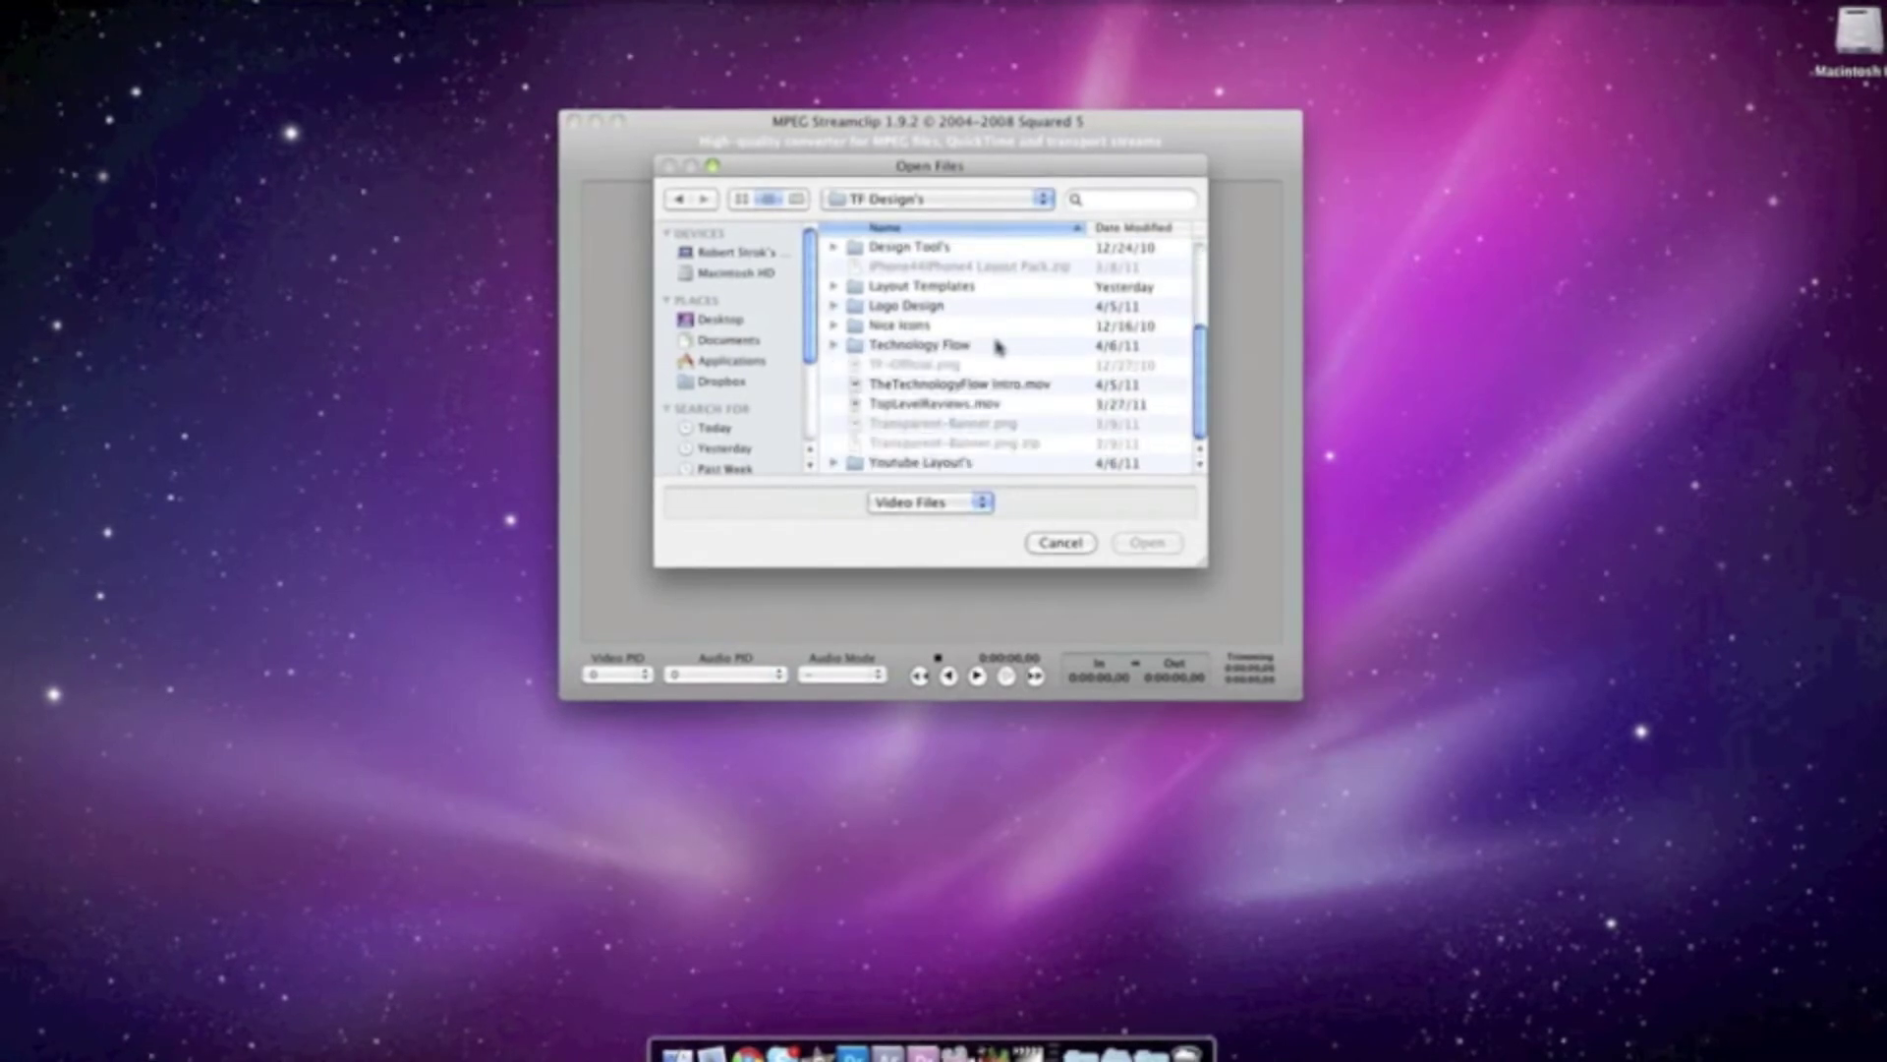
double_click(939, 345)
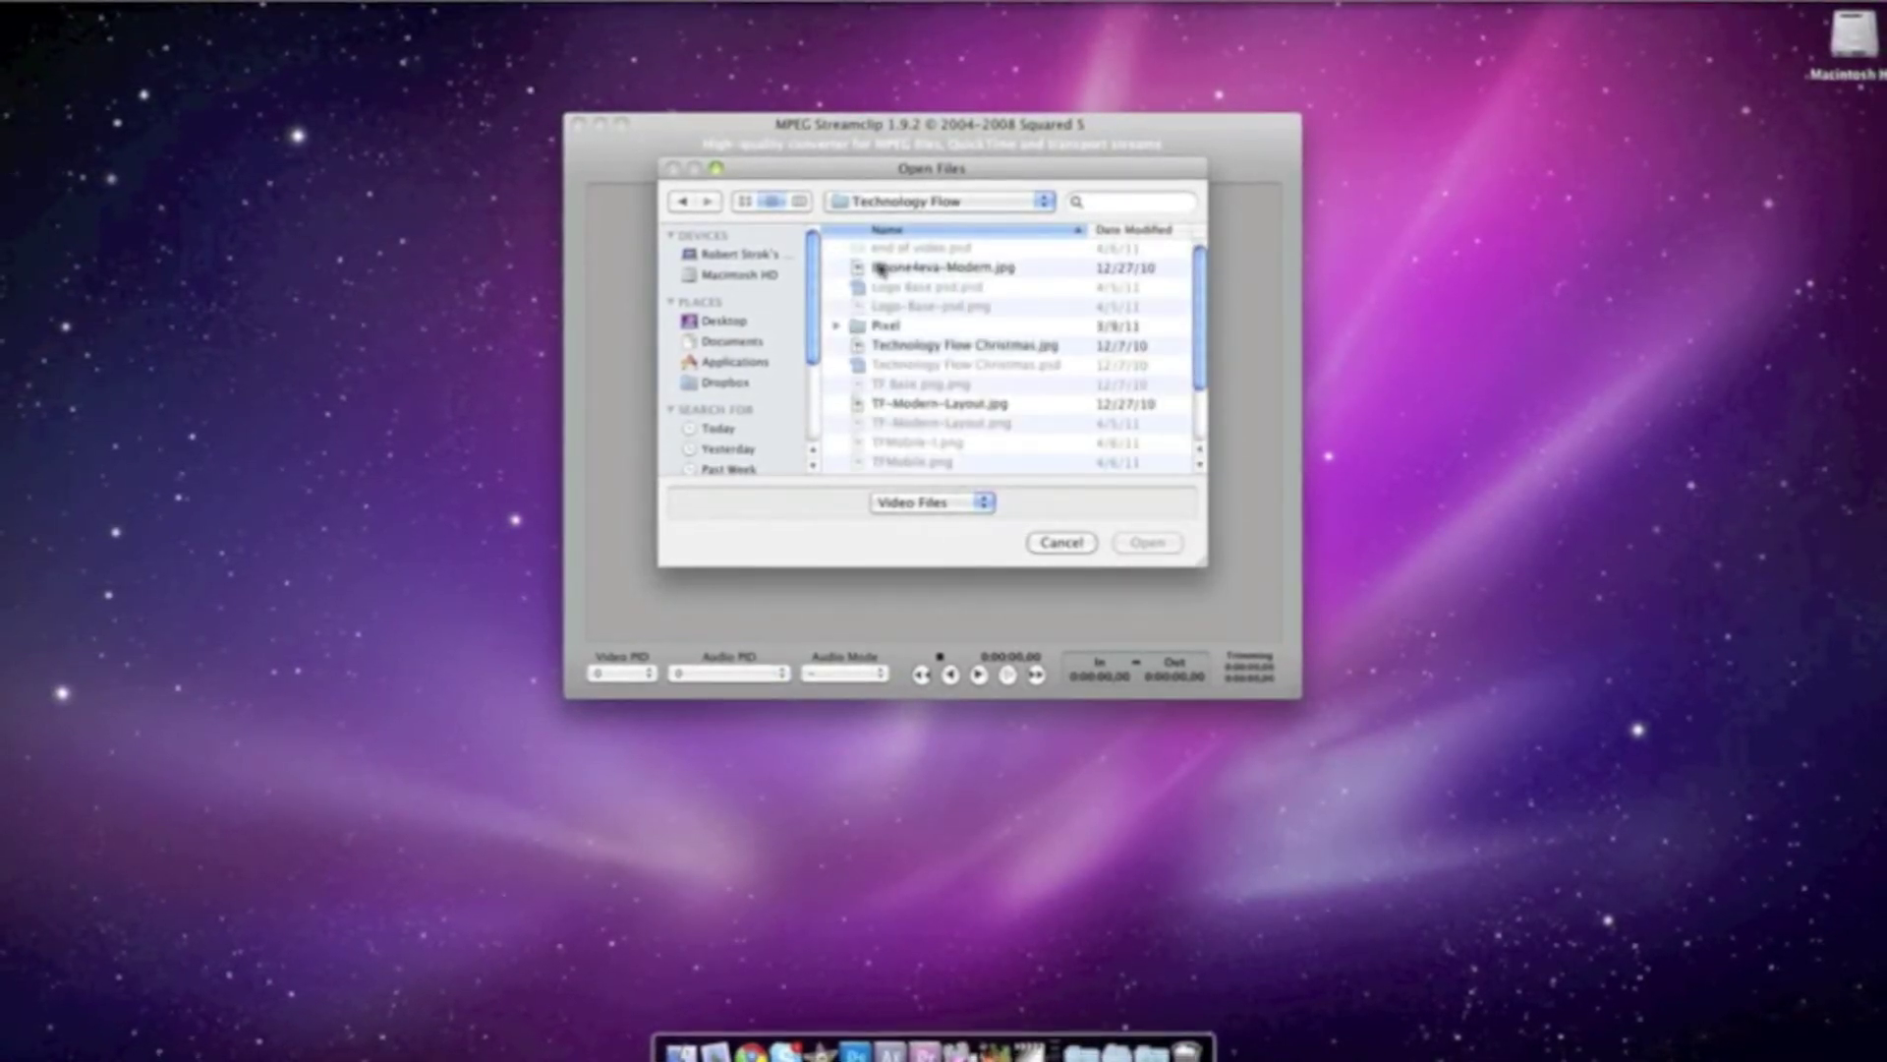
left_click(682, 202)
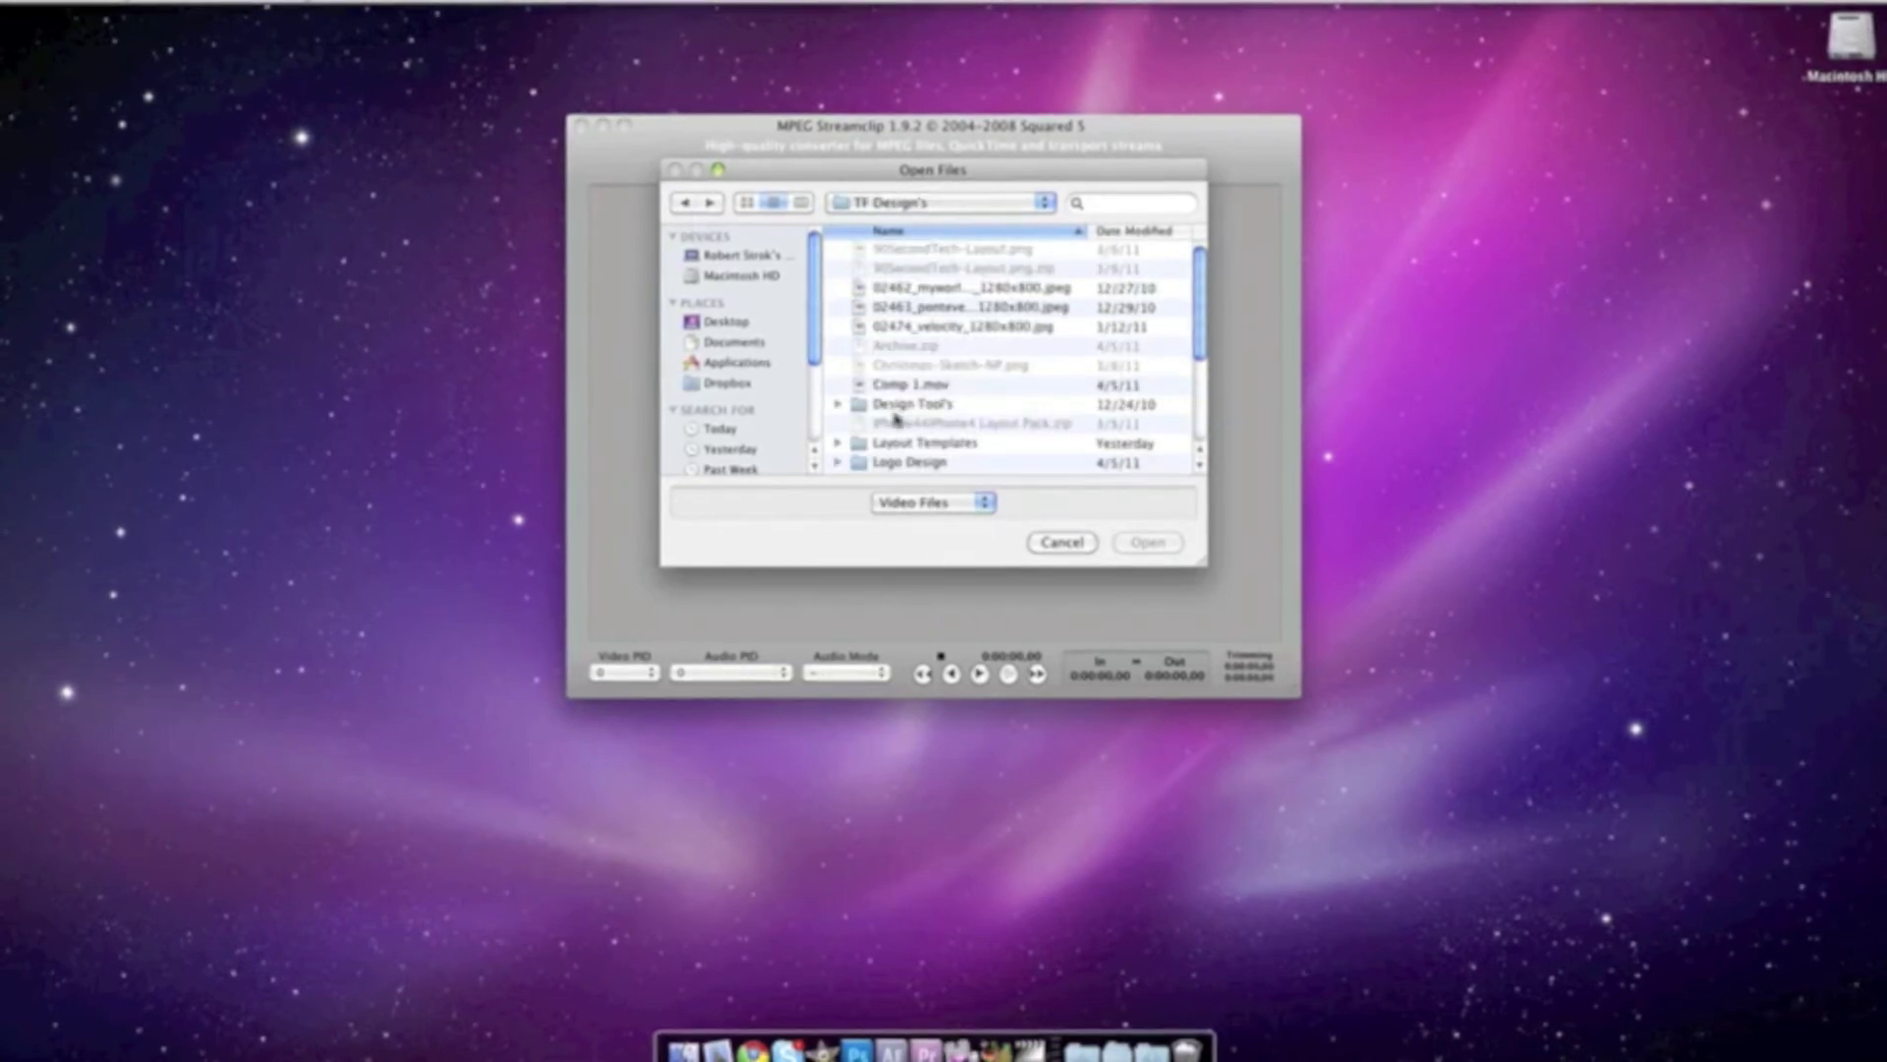
- Open Top 5 iPhone Applications.mov from the Technology Flow Co. folder in Documents
left_click(691, 203)
left_click(913, 439)
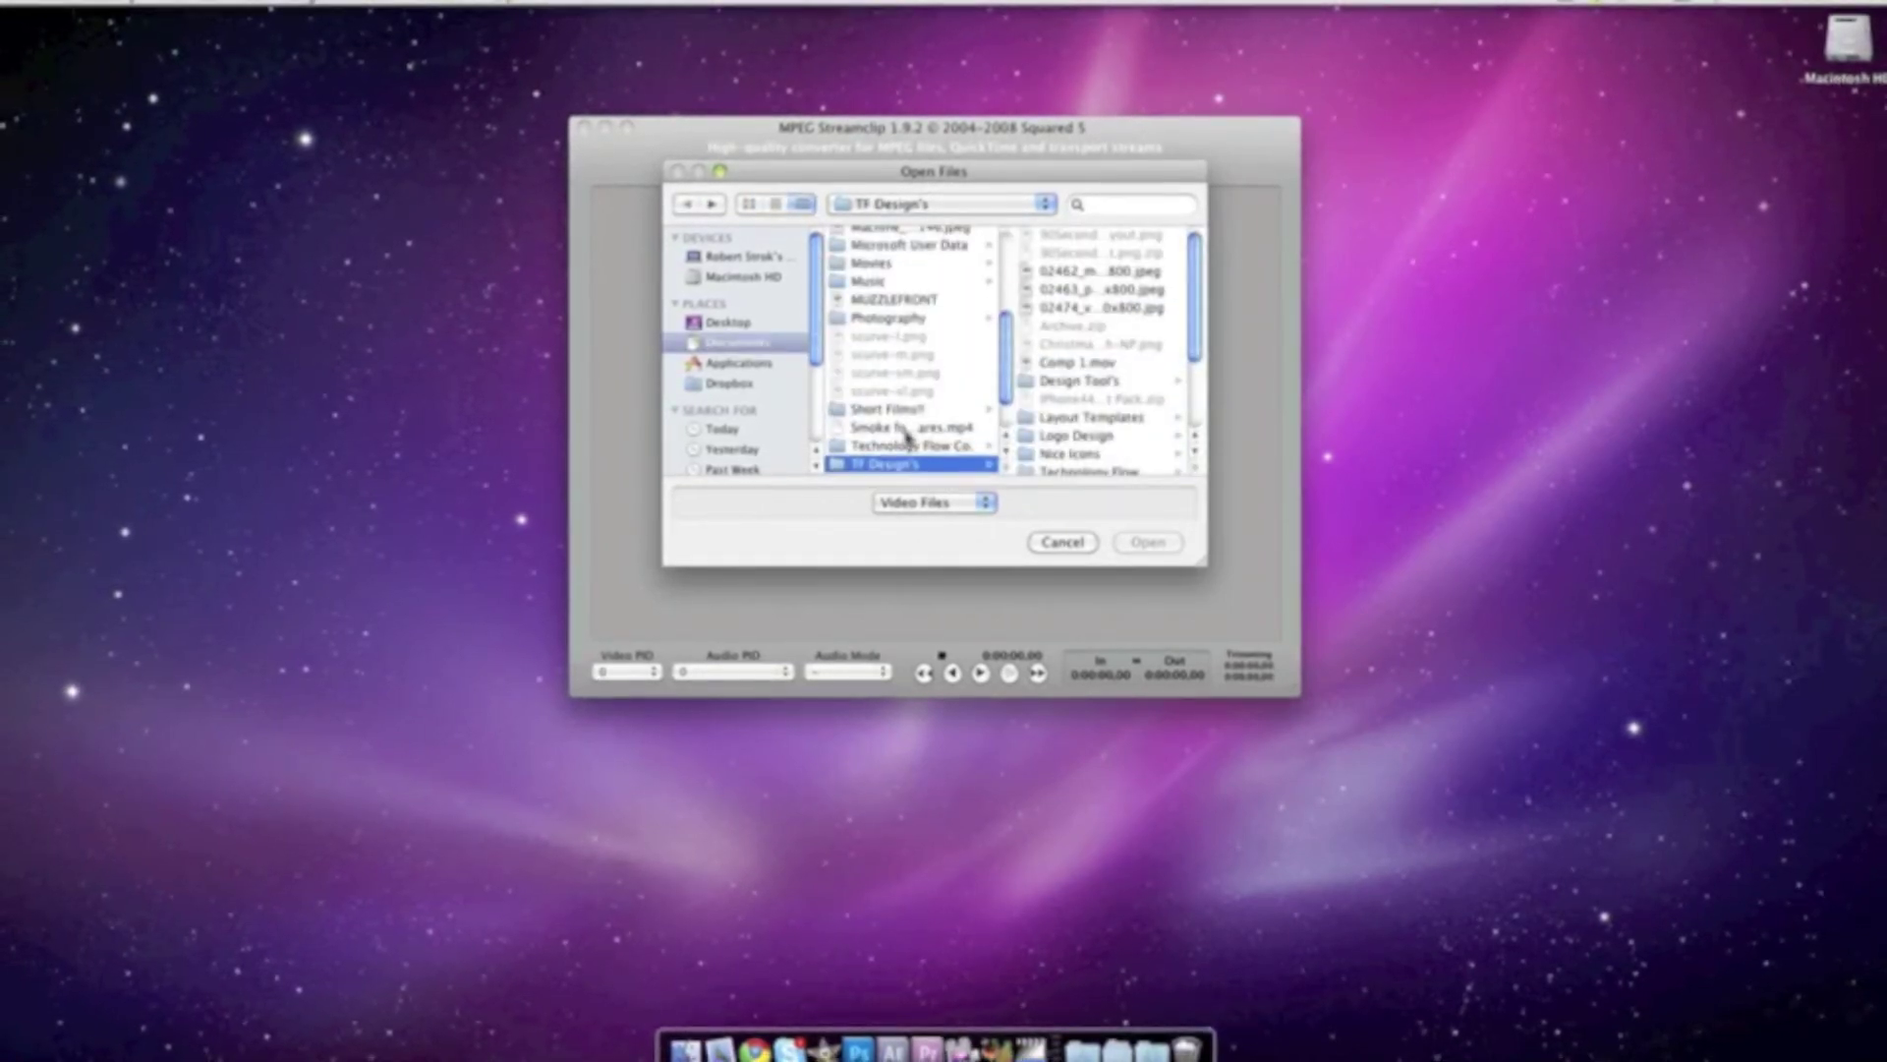
left_click(917, 423)
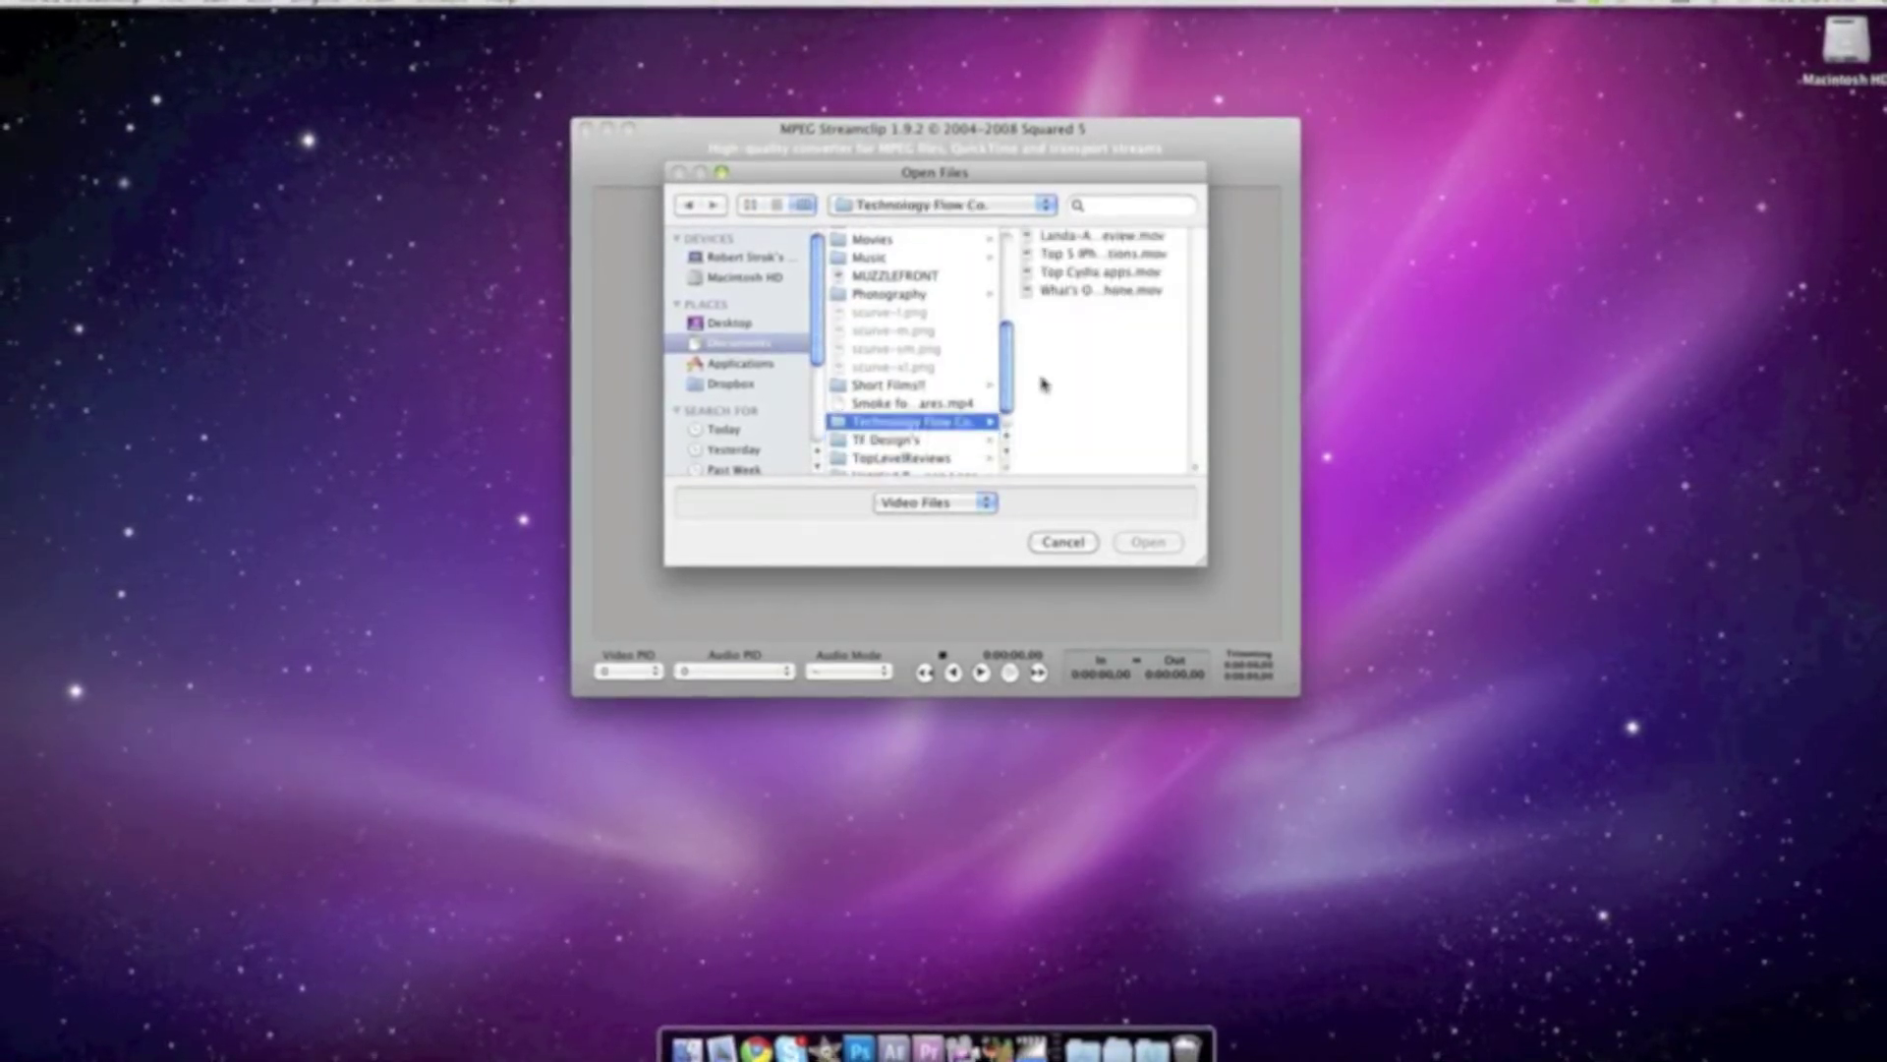
left_click(1101, 254)
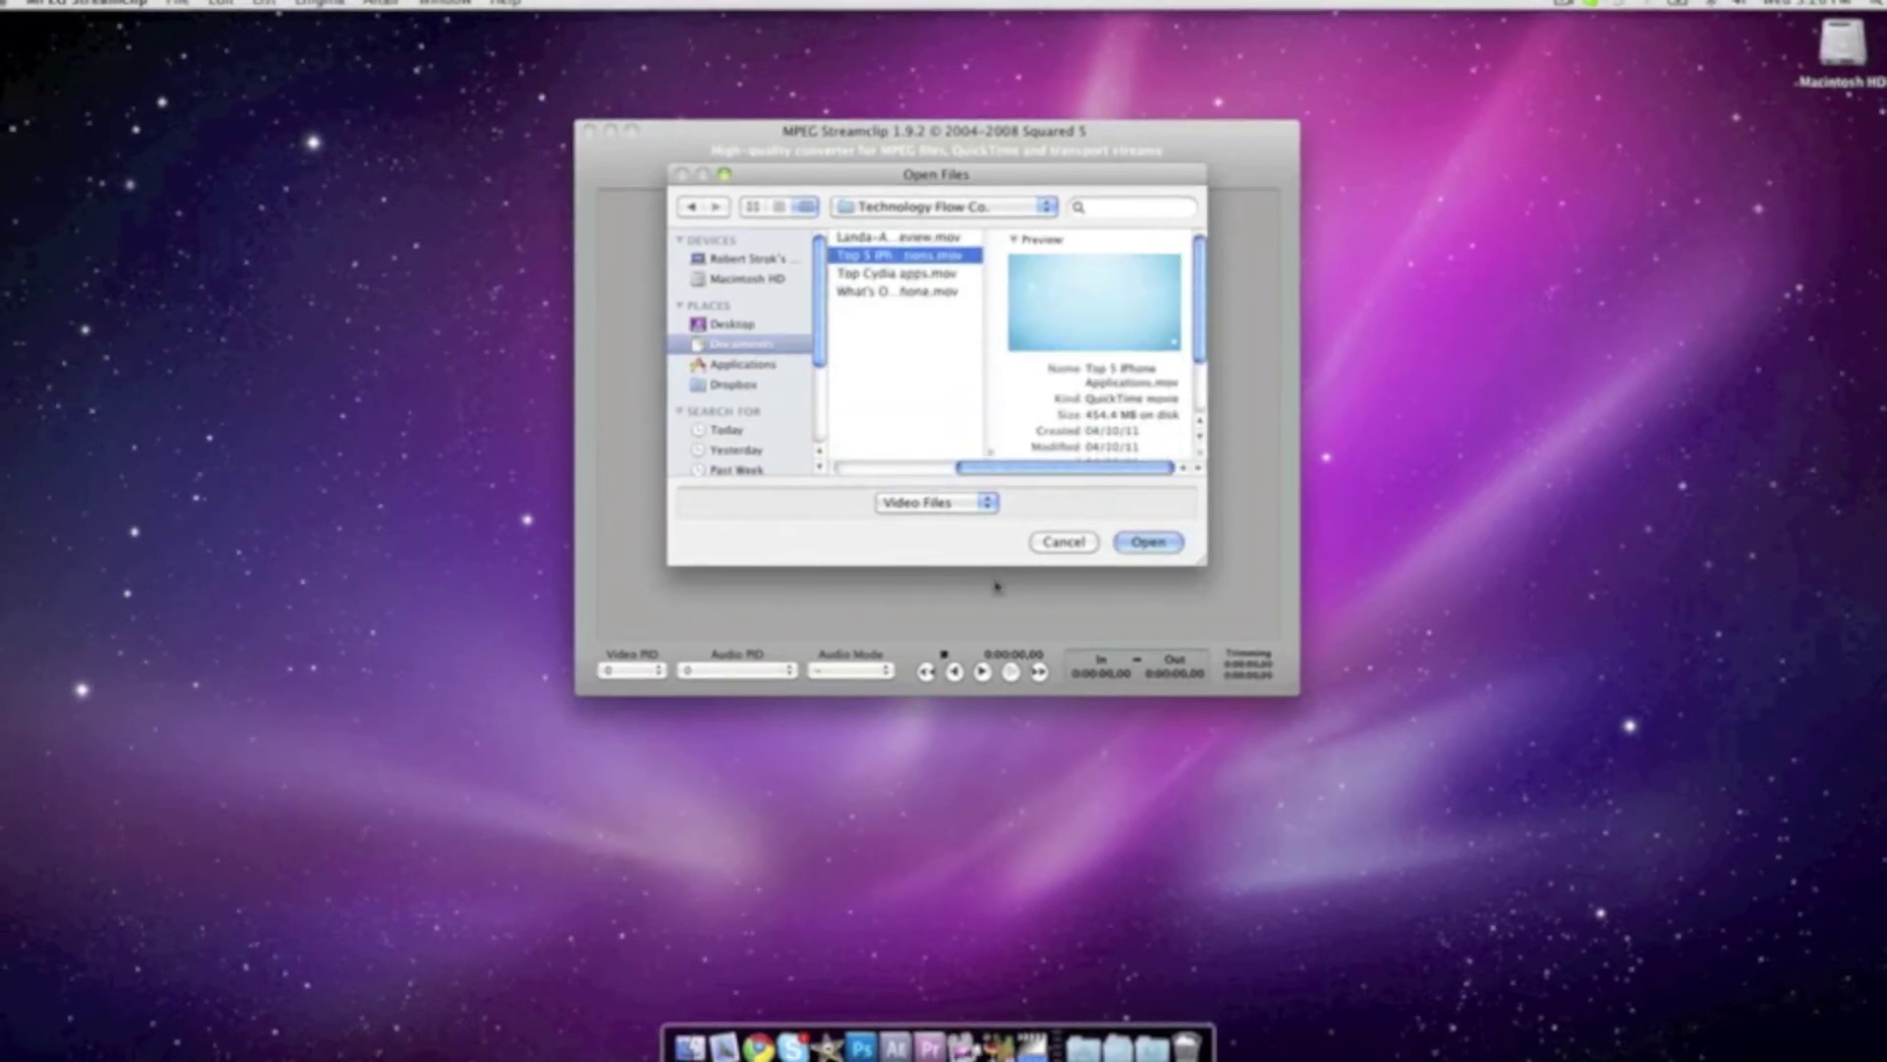
left_click(1147, 540)
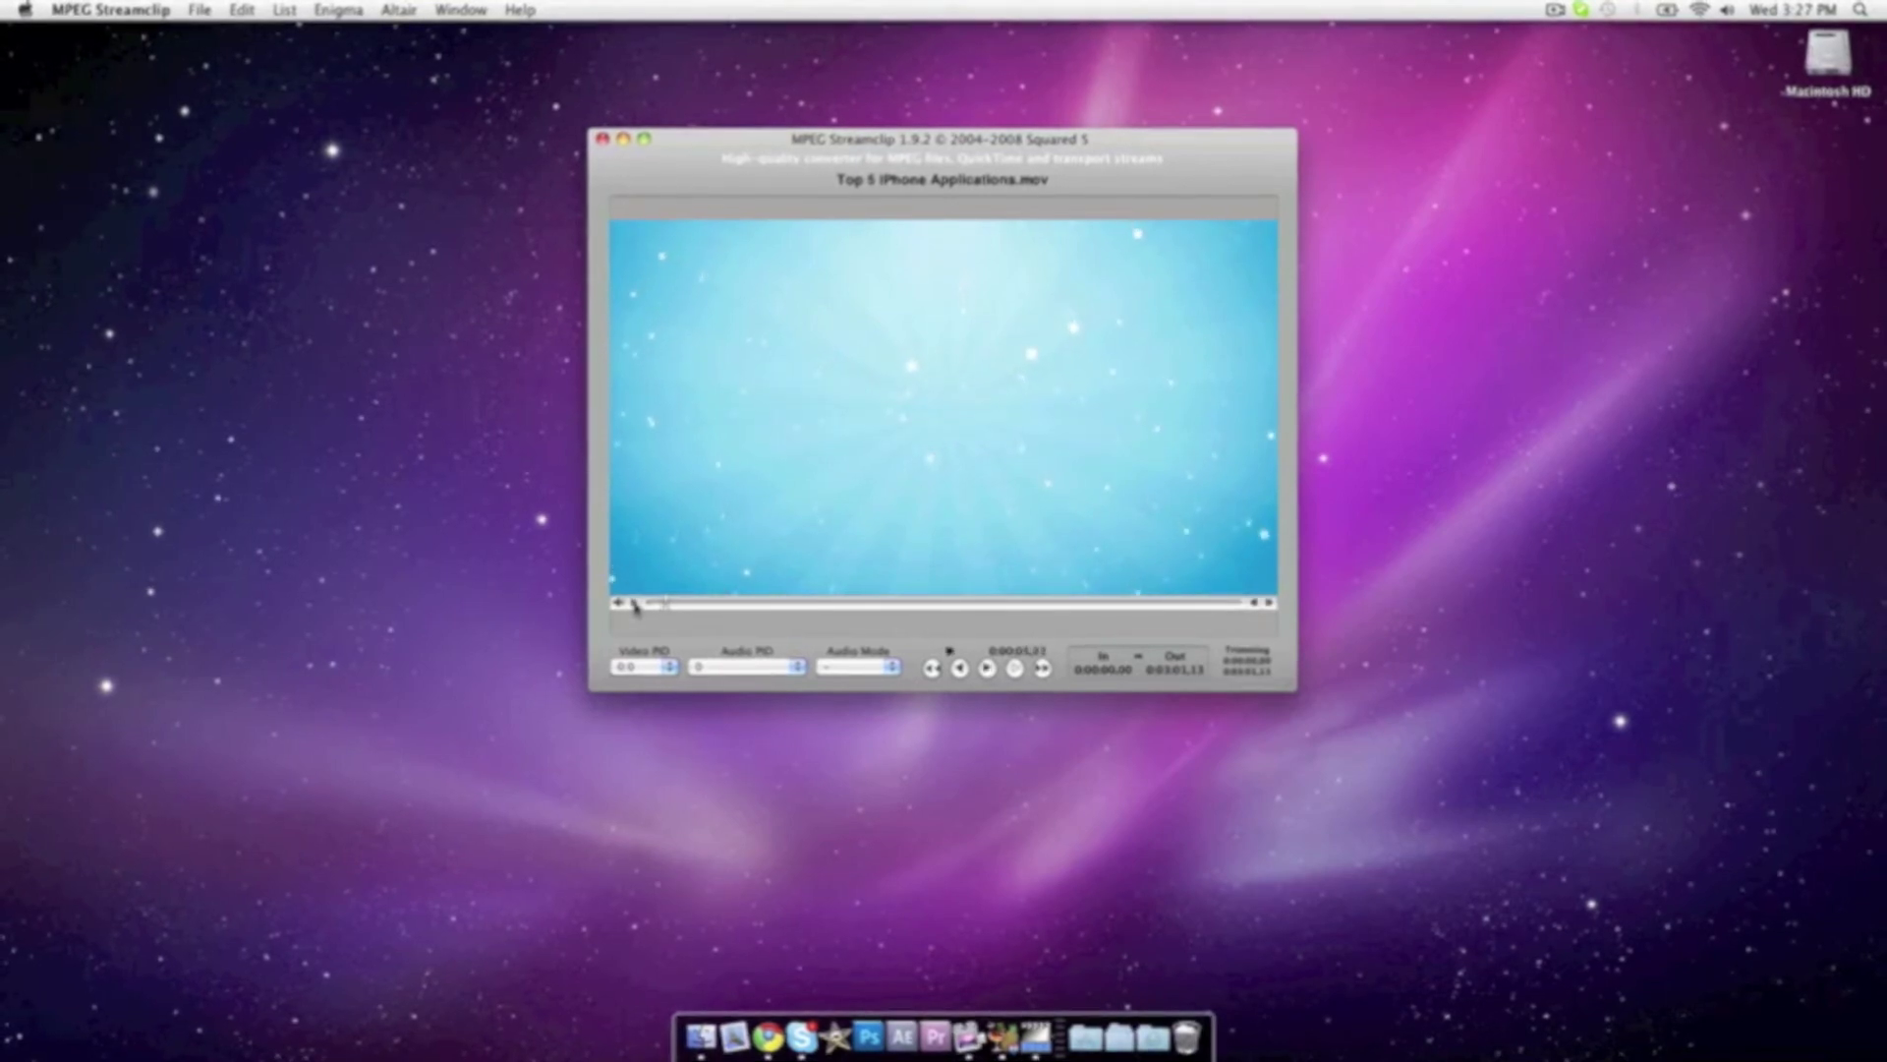
- Look through the export options for the loaded movie, including QuickTime, DV, AVI, MPEG-4, Audio and Other Formats
left_click(200, 10)
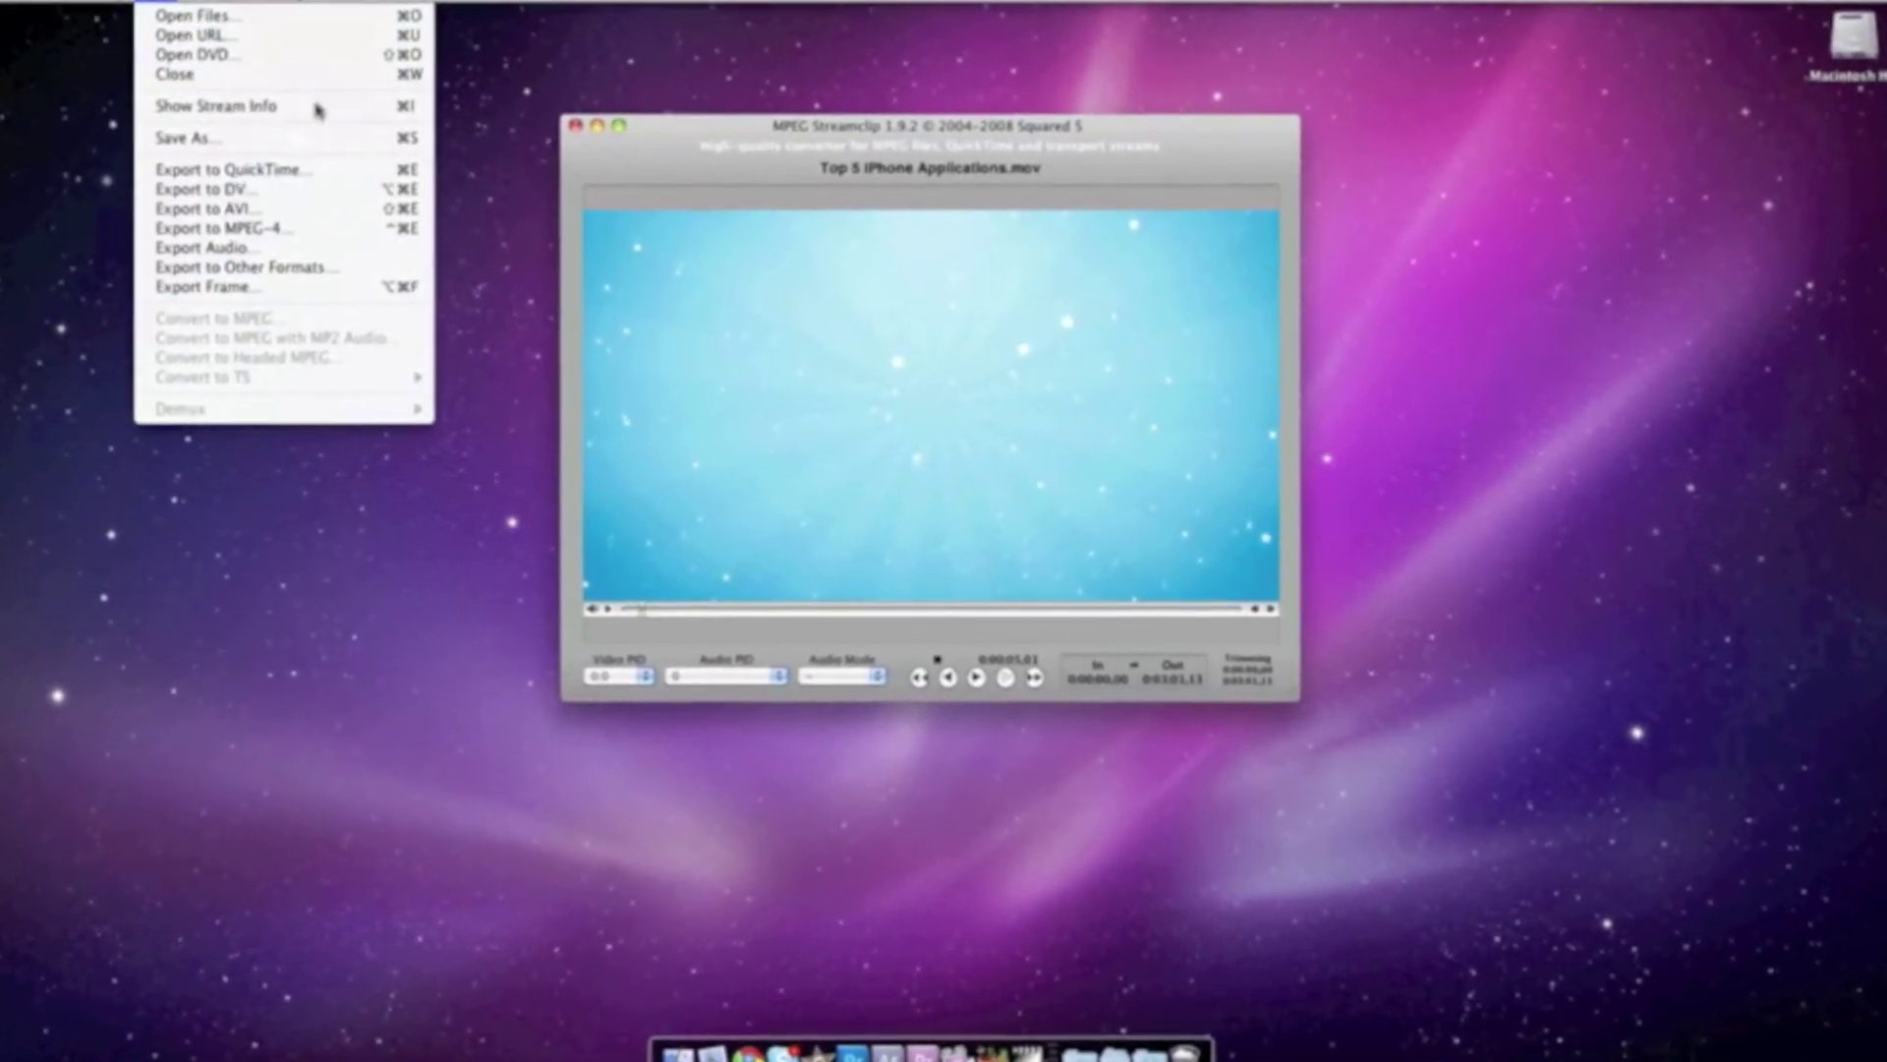
mouse_move(292, 2)
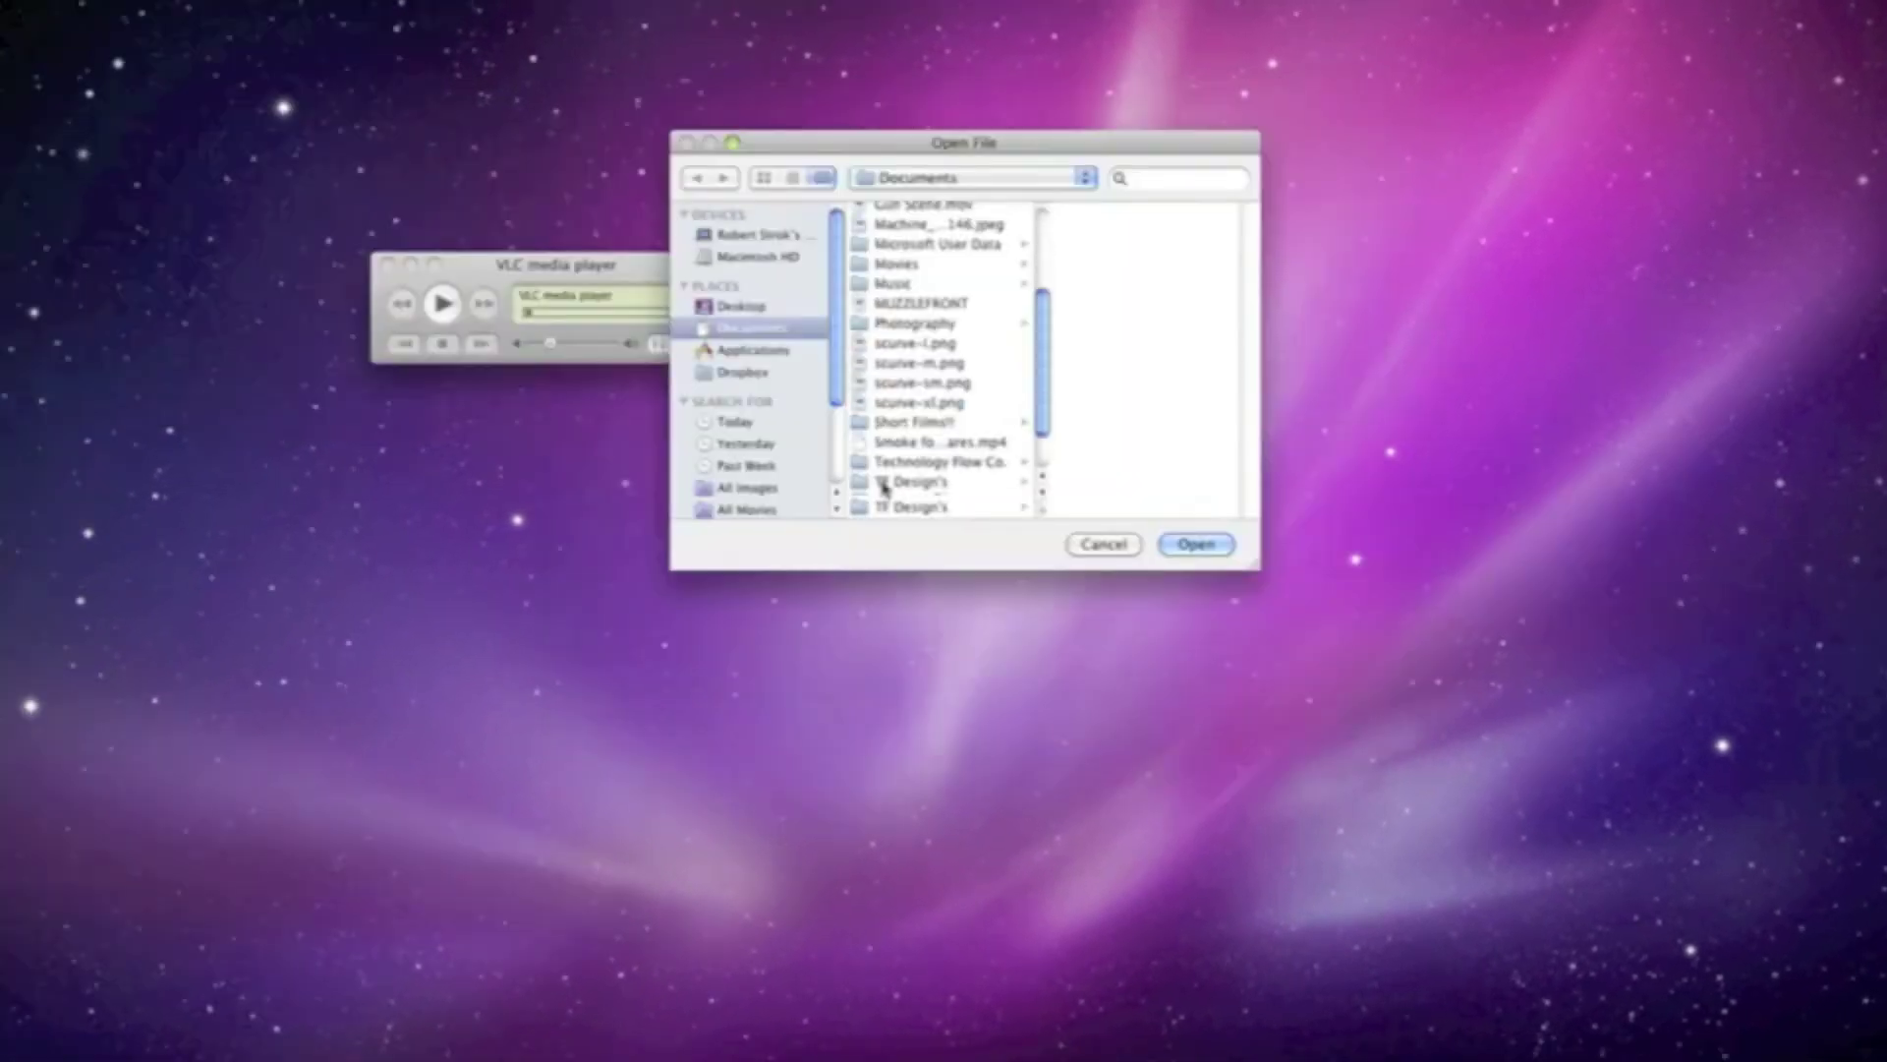
- In VLC, open the MUZZLEFRONT movie from the Documents folder
scroll(884, 433, "down", 2)
scroll(898, 307, "up", 1)
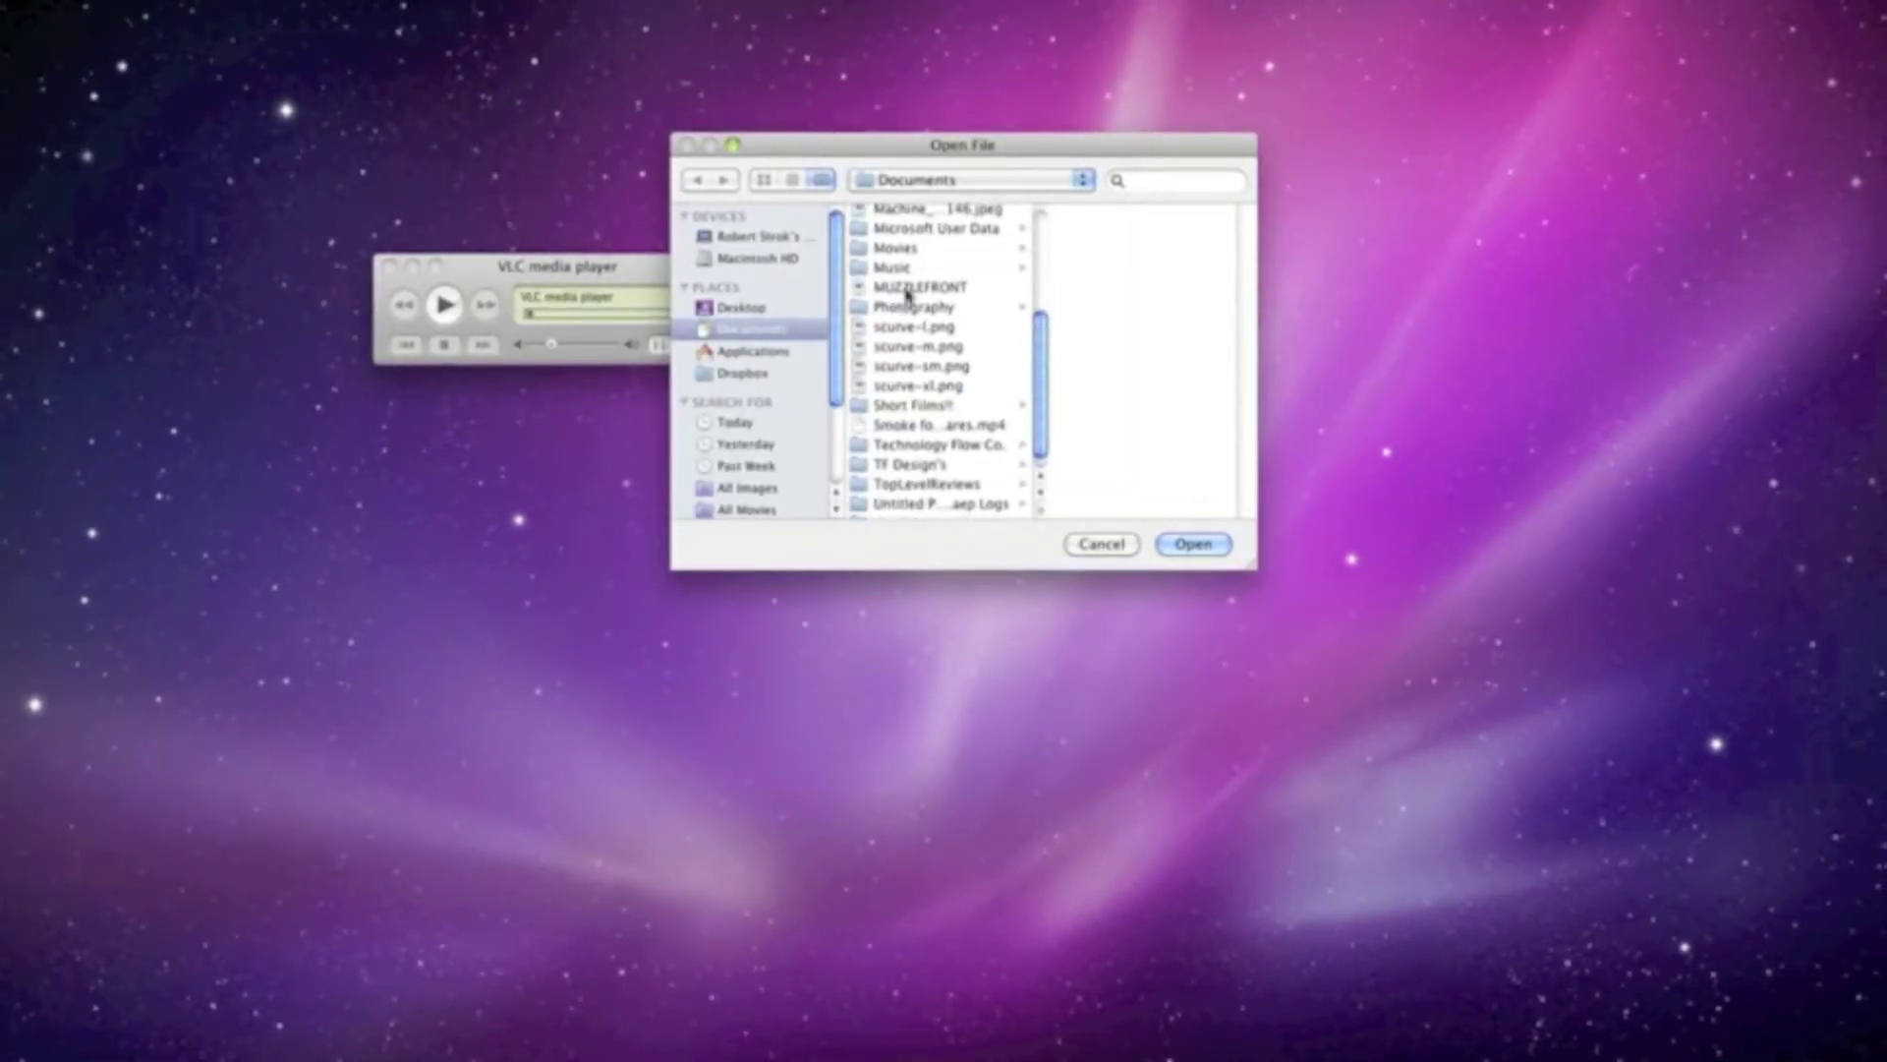
left_click(906, 288)
left_click(1177, 543)
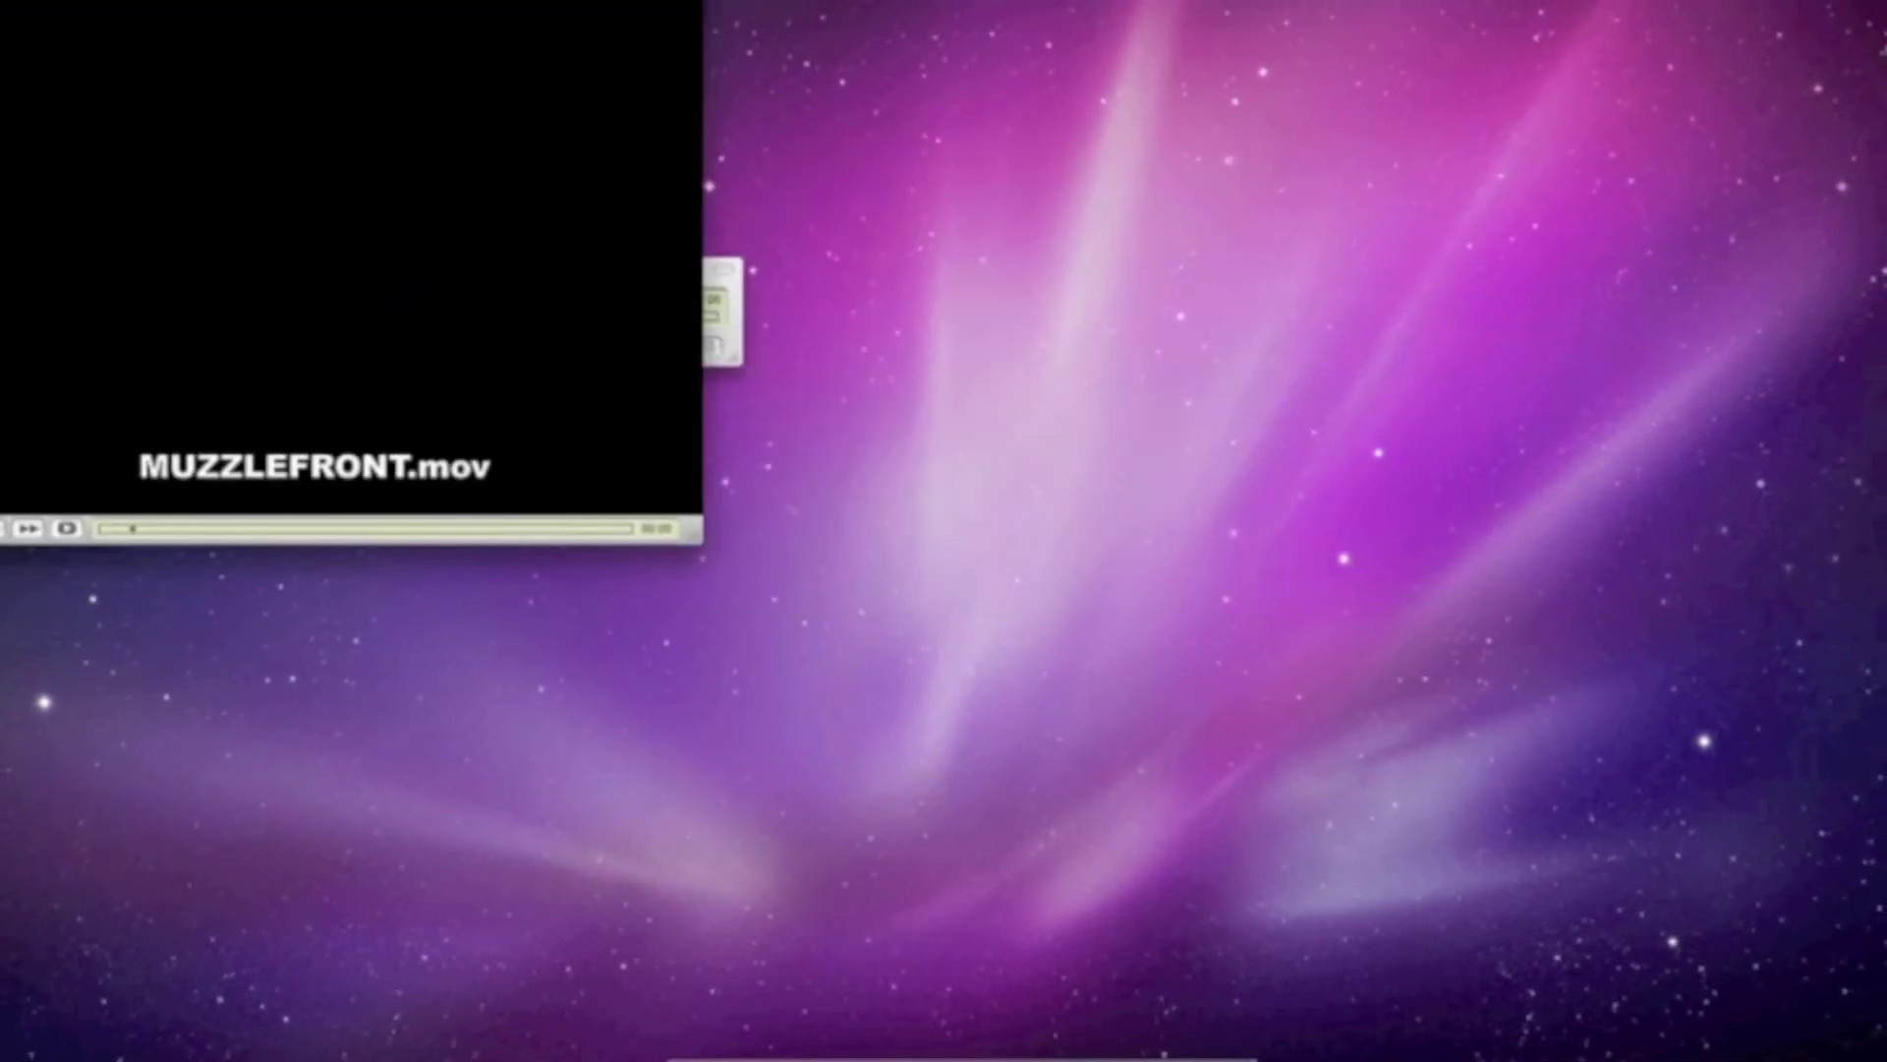
- Move the MUZZLEFRONT.mov video window clear of the player controller and switch it to full screen
left_click_drag(332, 3, 1265, 162)
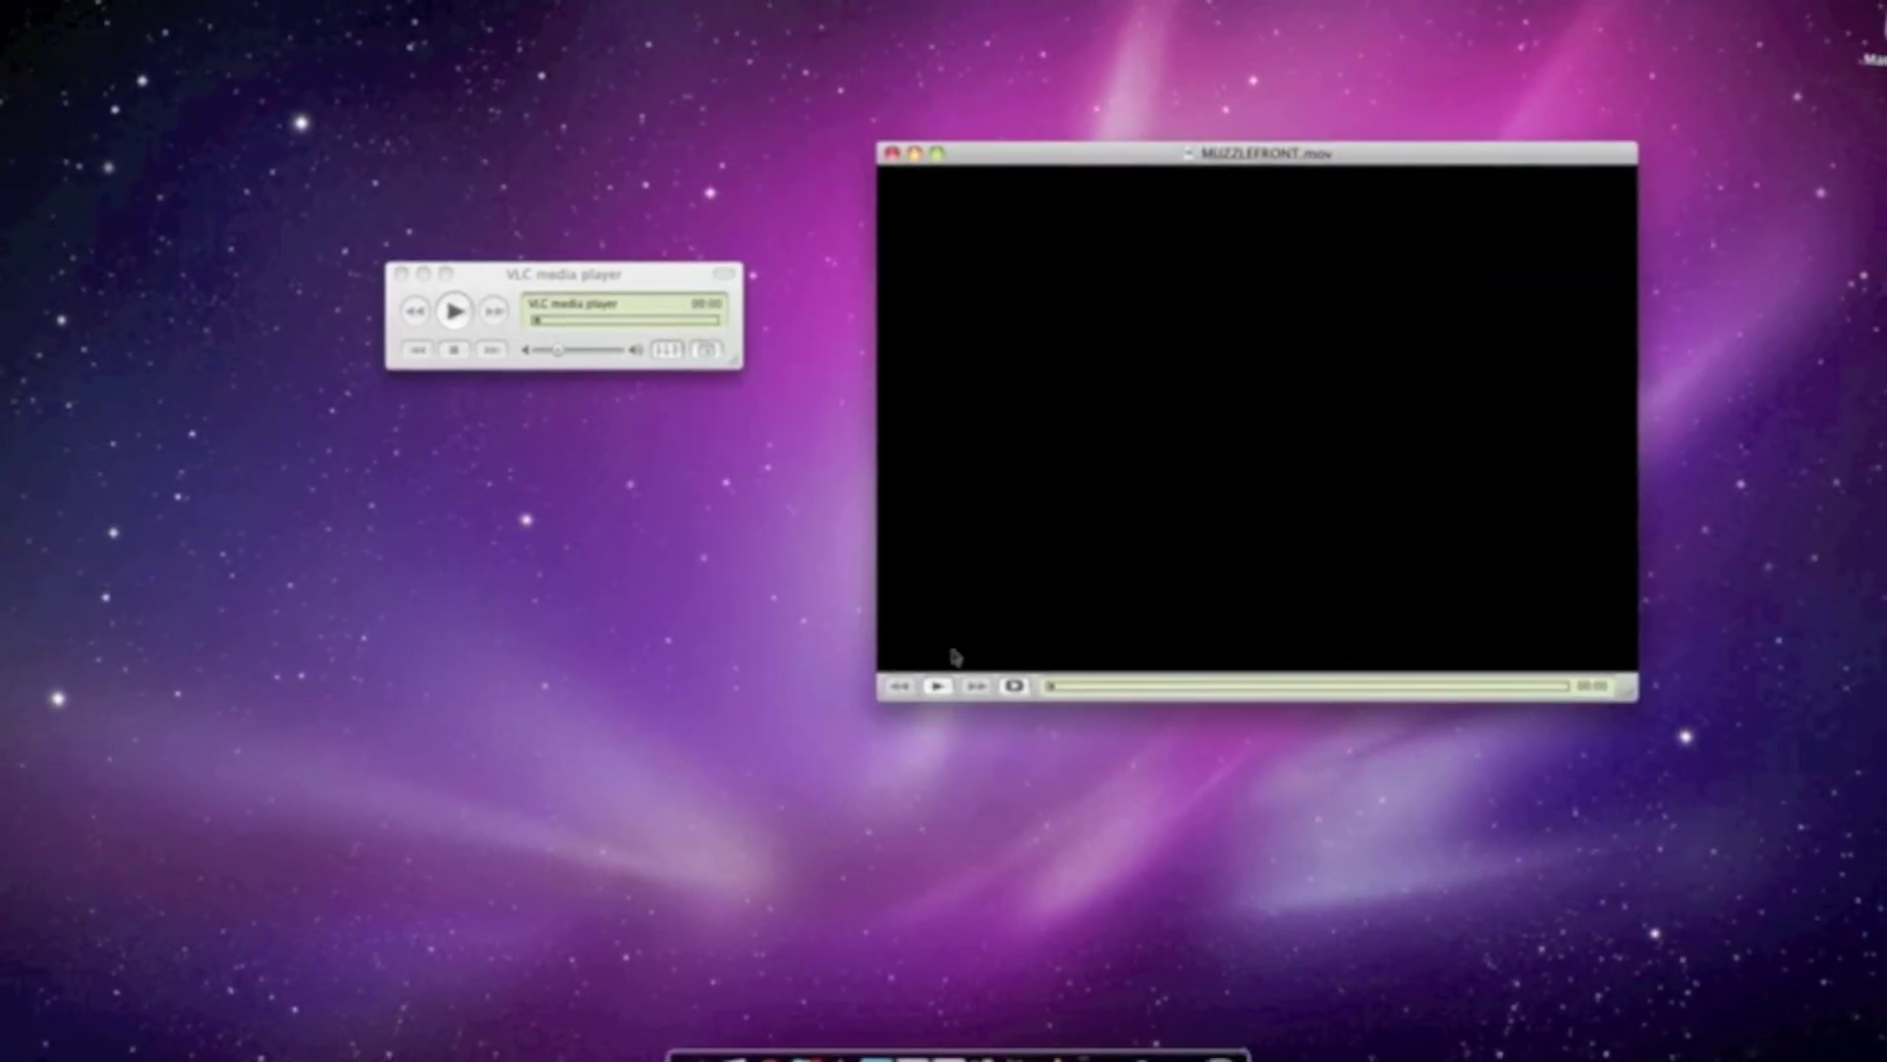
left_click(1006, 691)
- Move the player controller towards the middle of the desktop and view the equalizer, closing it again
left_click_drag(640, 275, 859, 184)
left_click(883, 259)
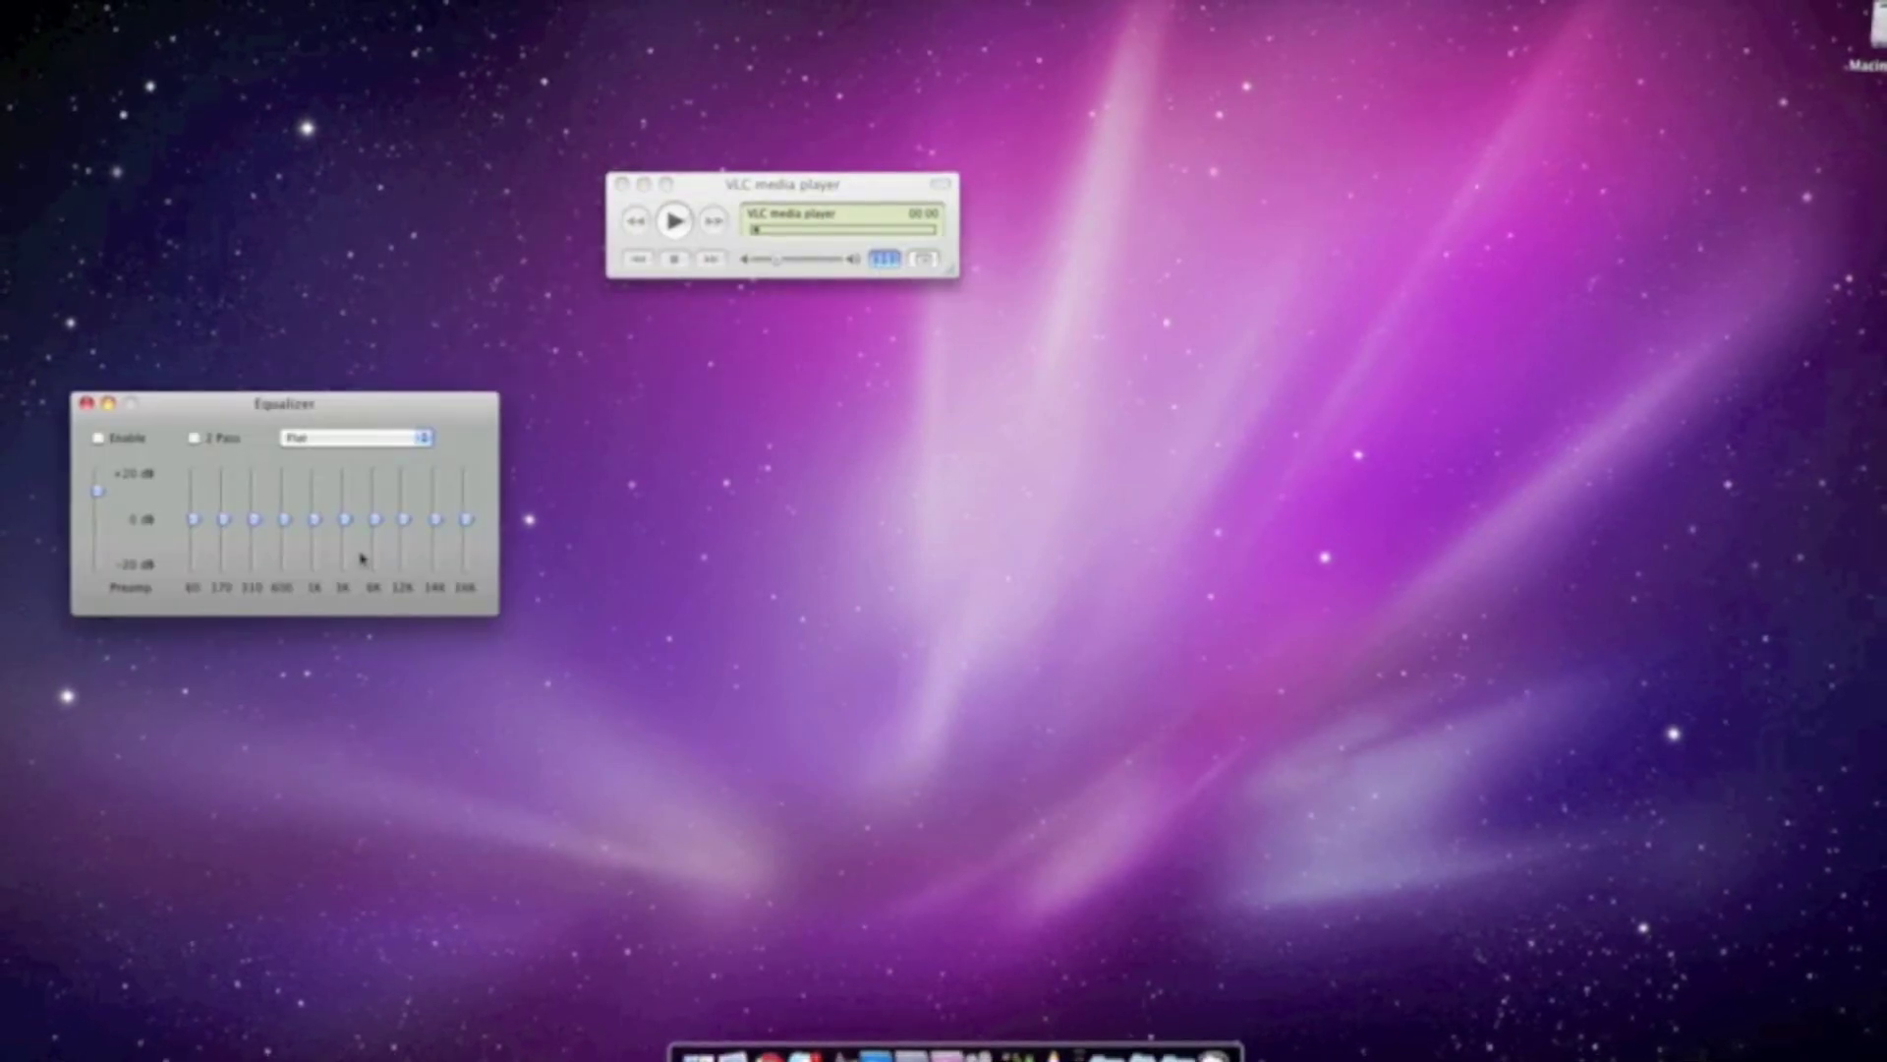
left_click(89, 405)
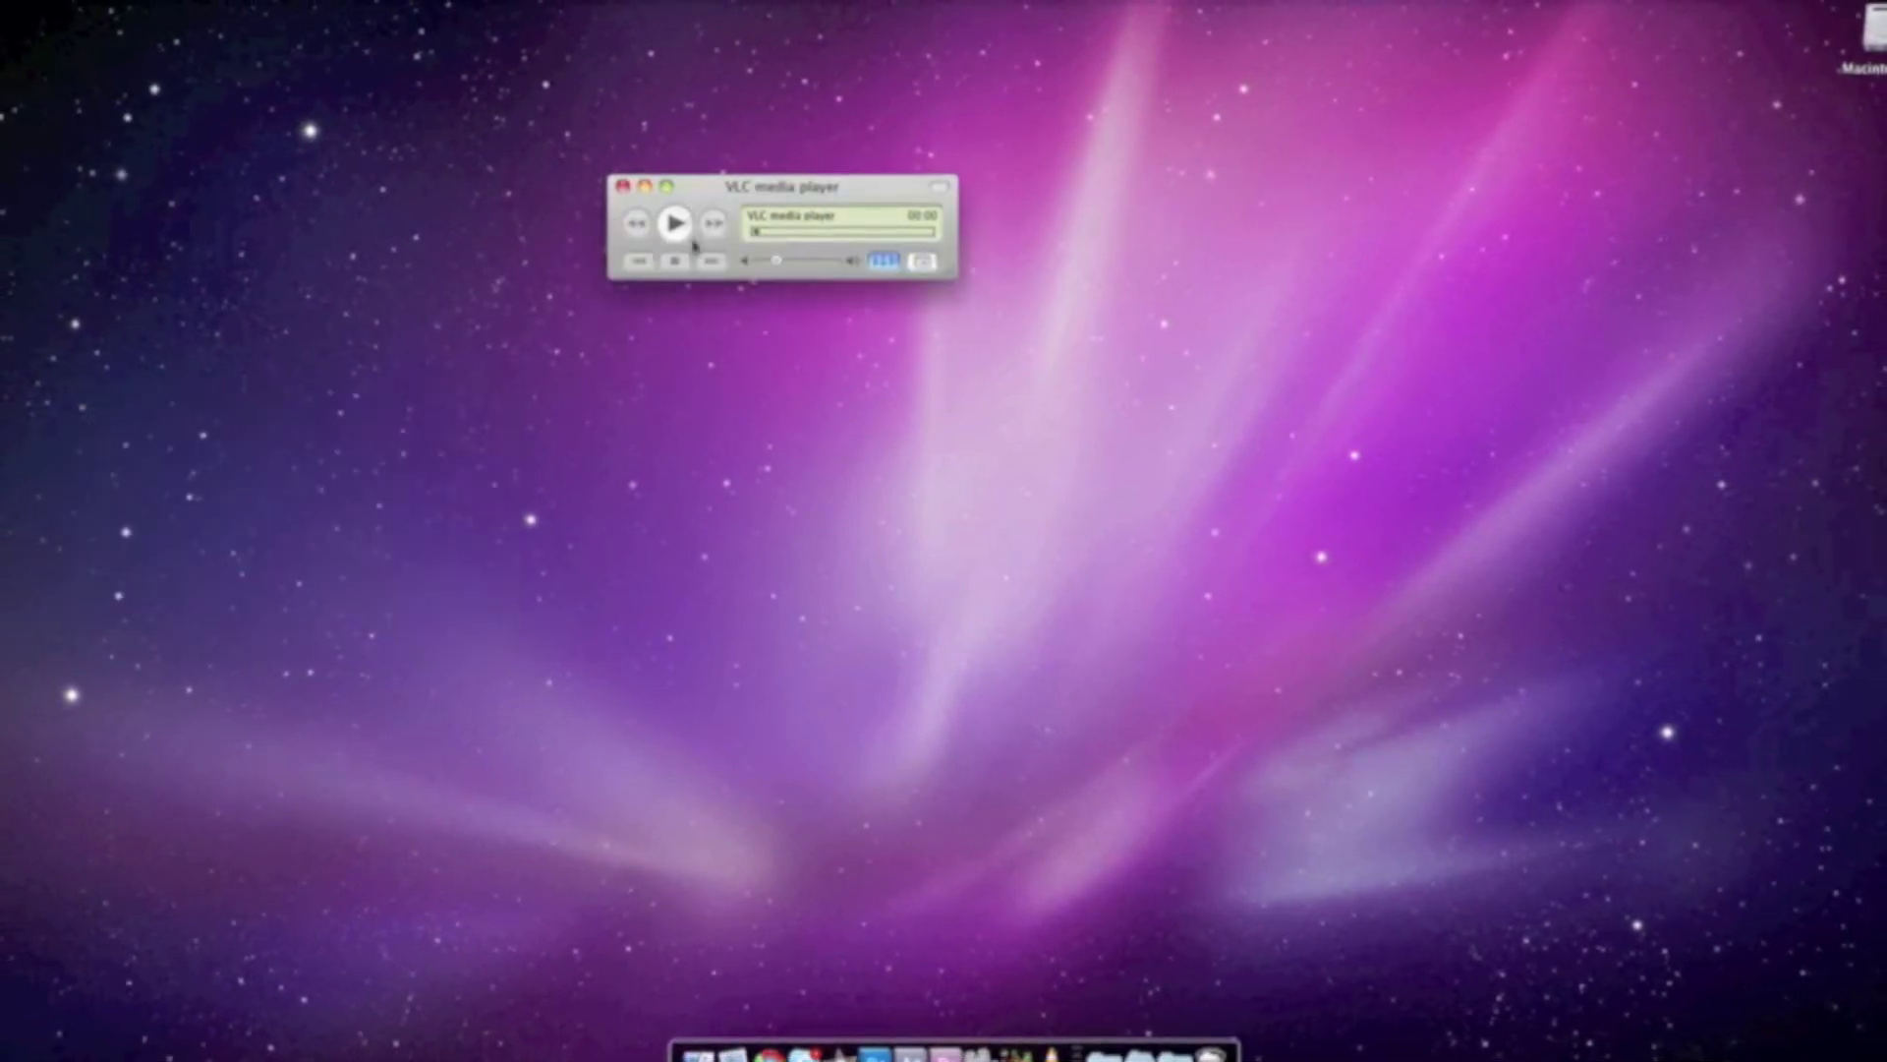
- Show the playlist below the player controls
left_click(921, 262)
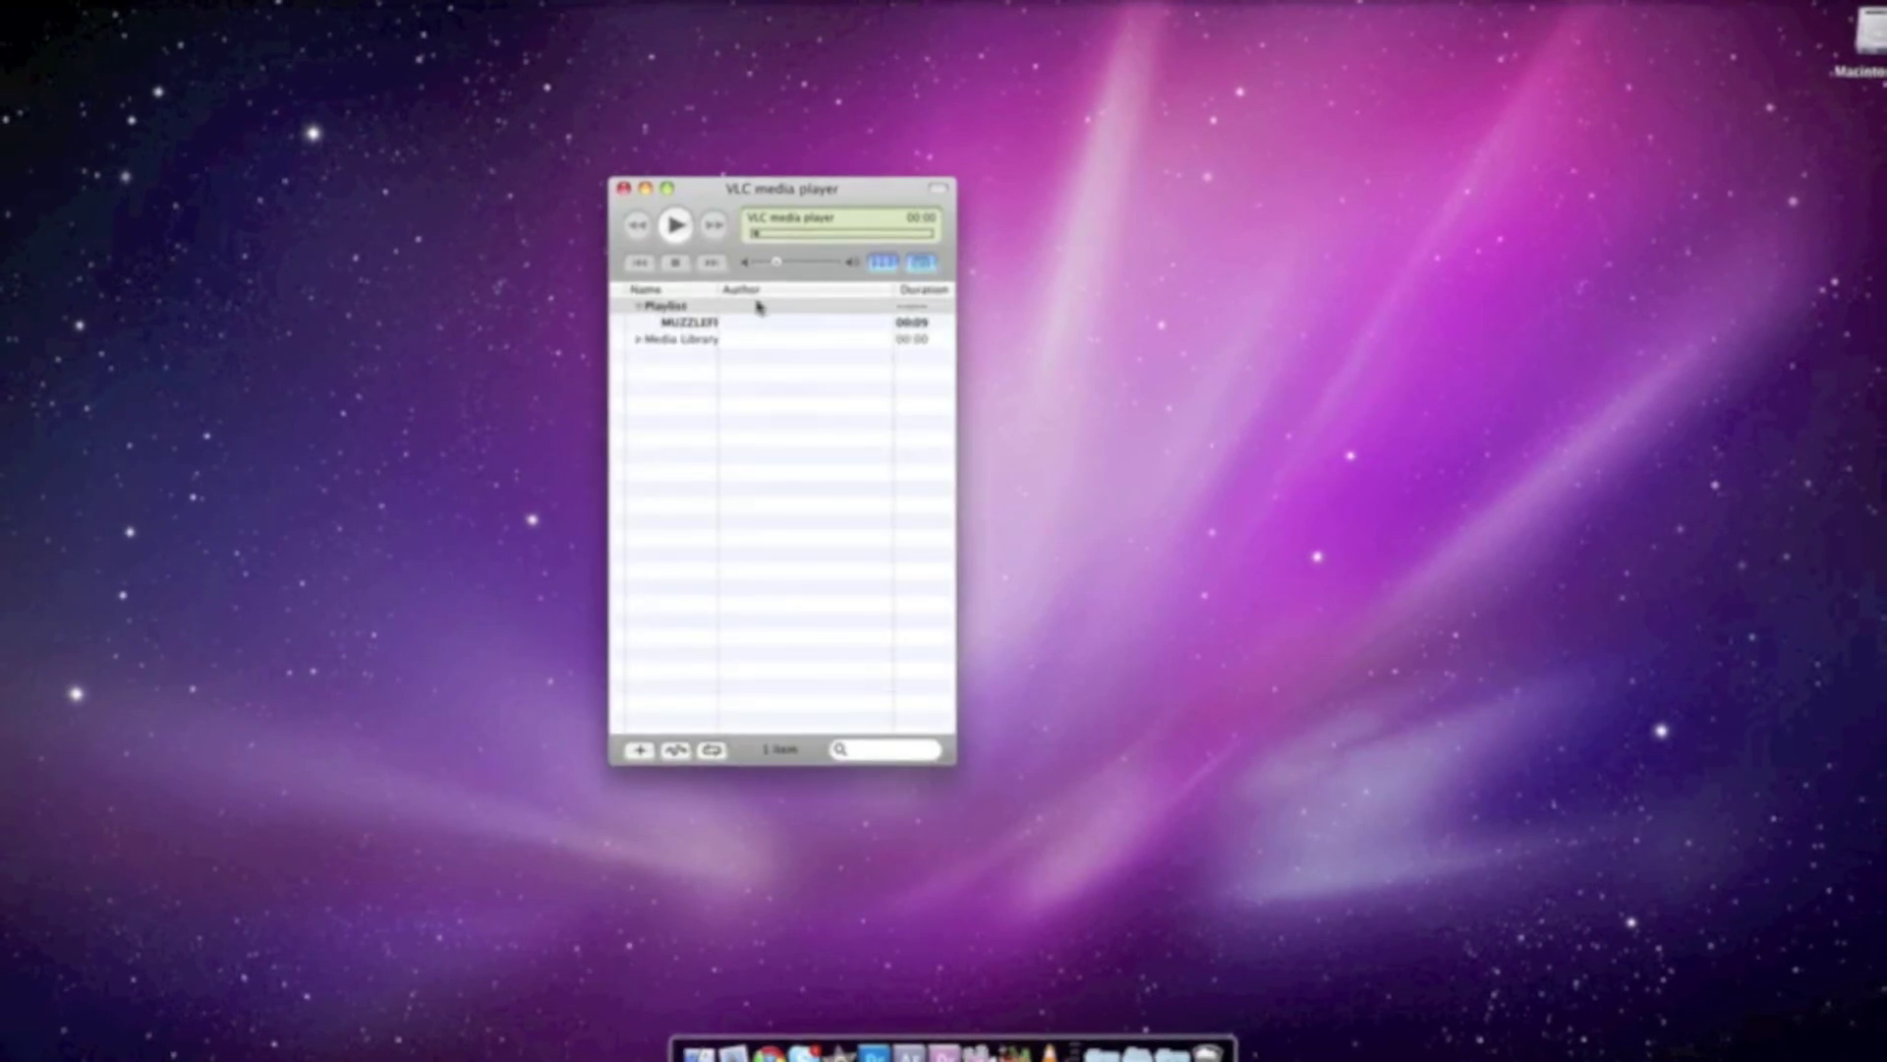
left_click(769, 492)
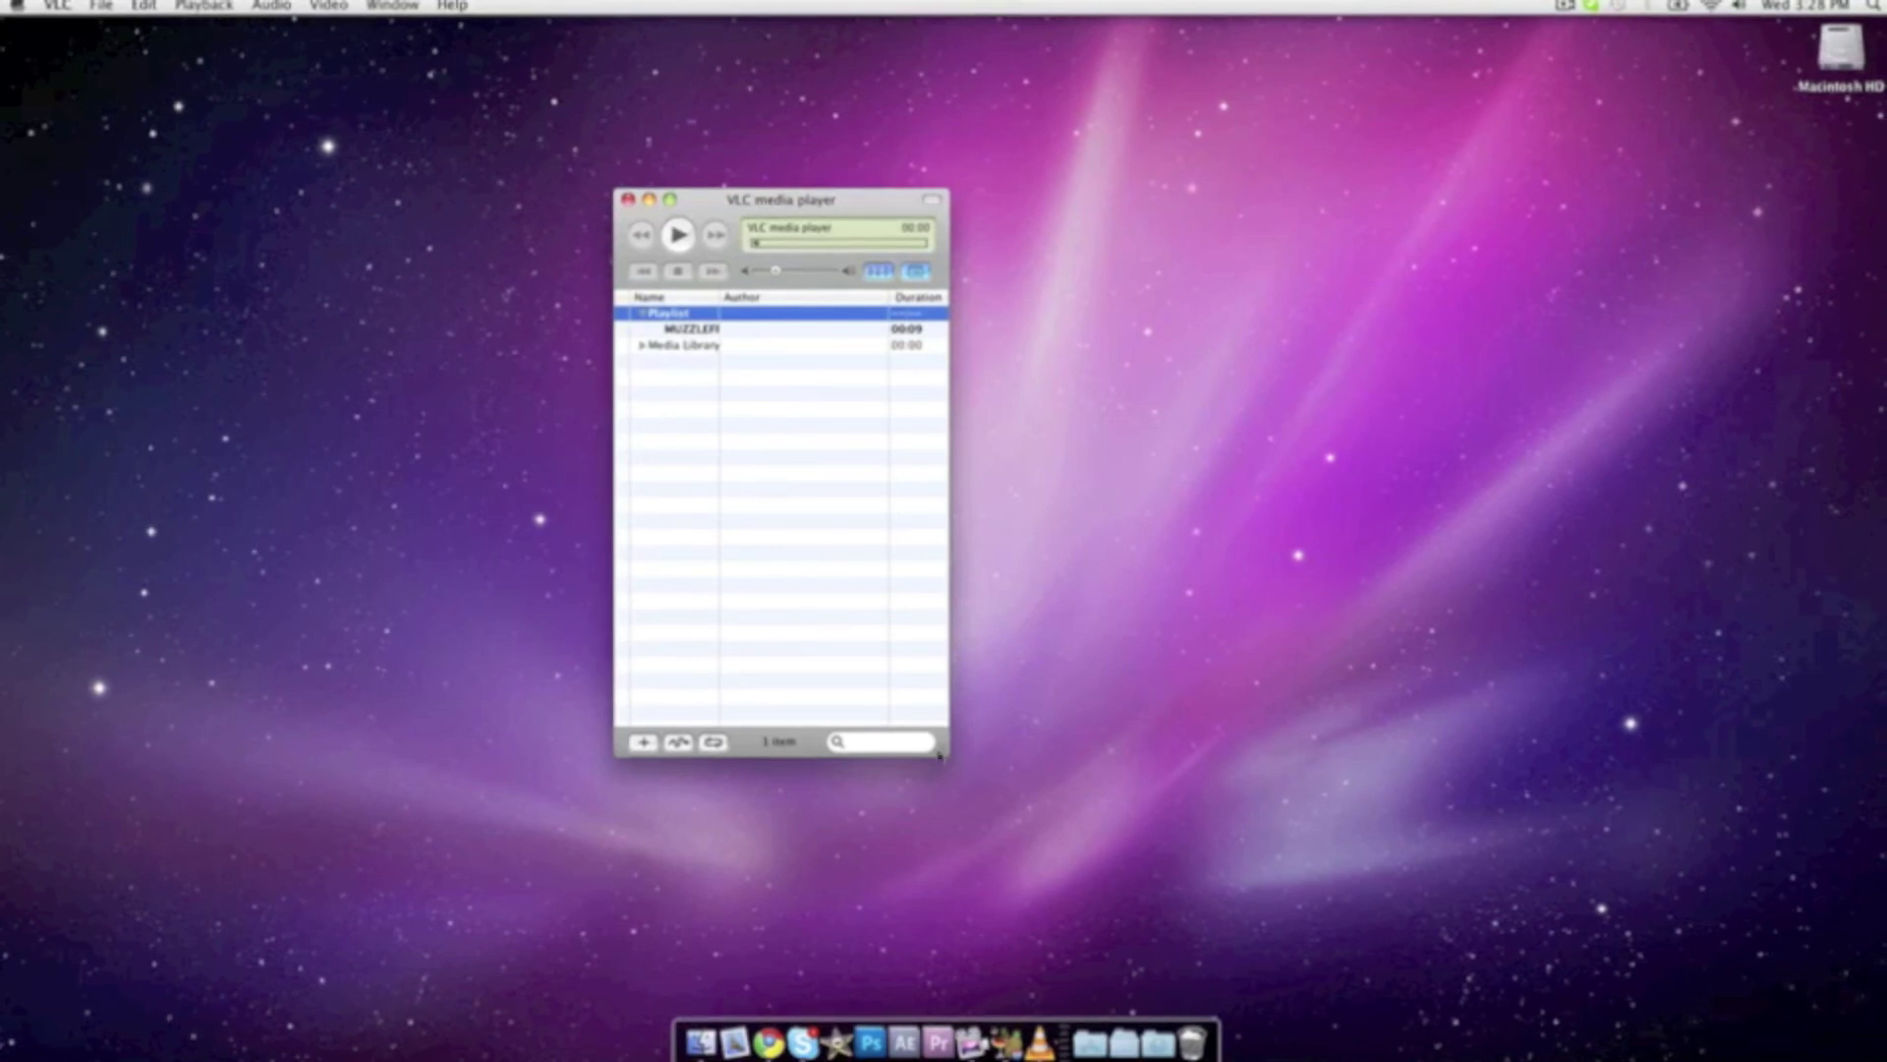